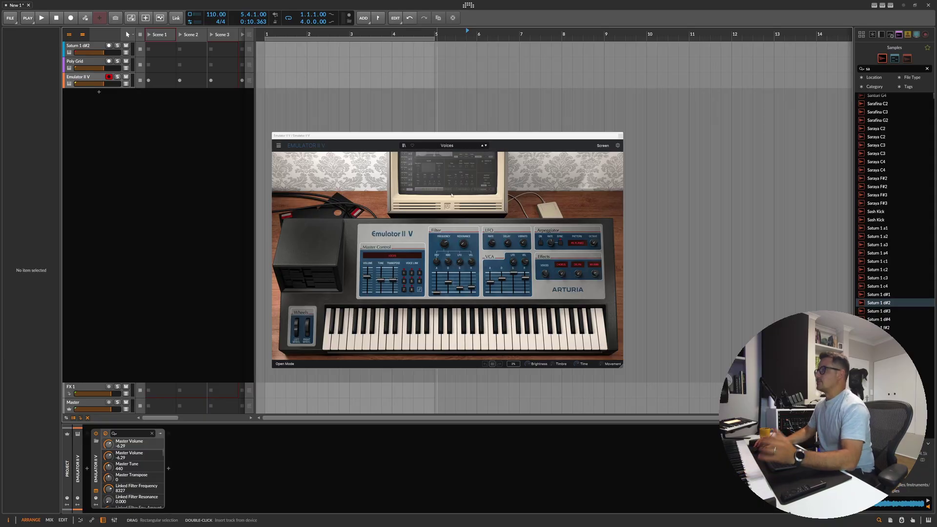
Zoom Emulator II V into its voice edit page showing the G2 Voice filter, LFO and VCA
left_click(463, 175)
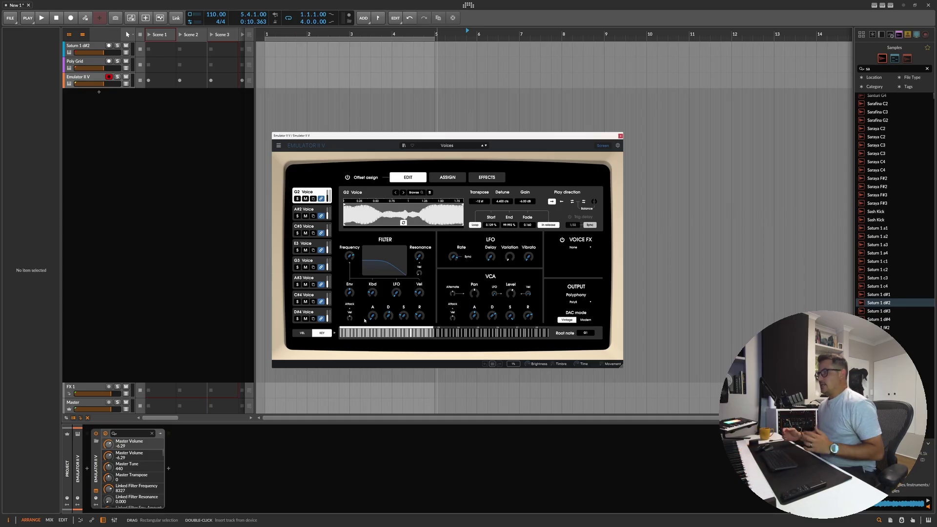
Create a Saturn 1 d#2 track holding the sample in a Sampler, and select it
left_click(161, 184)
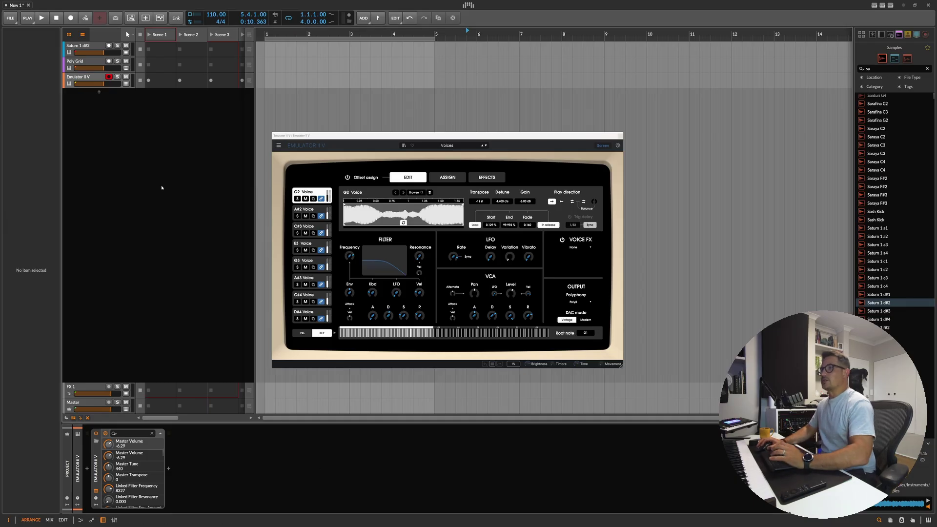
left_click(99, 92)
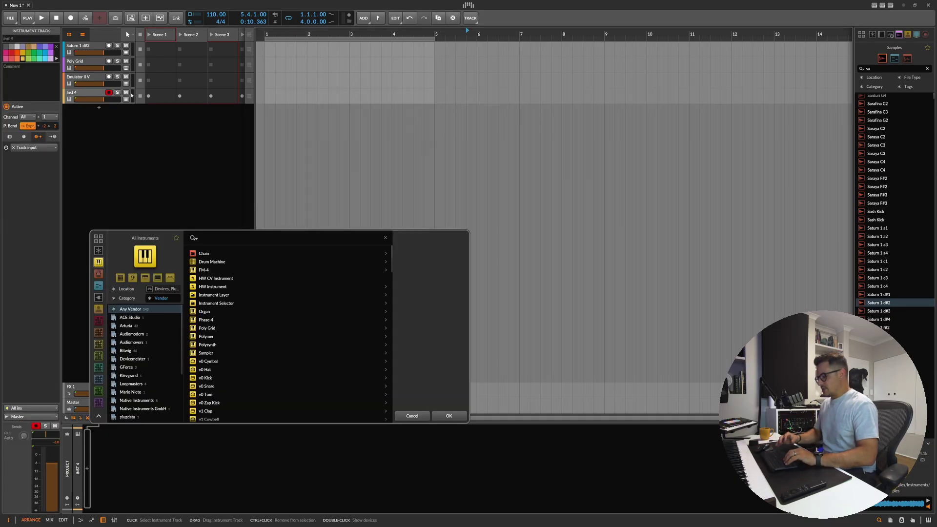
type("sa")
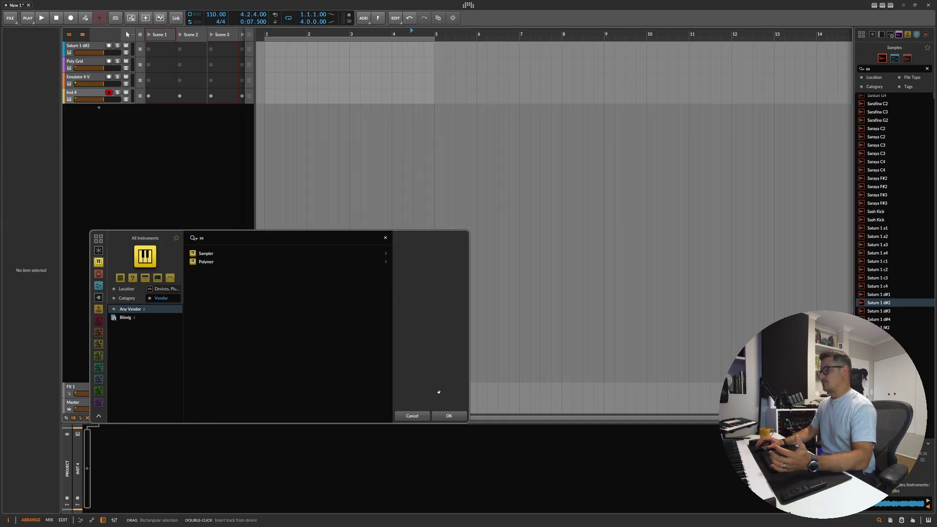
left_click(412, 416)
left_click_drag(878, 302, 94, 96)
key("ctrl+z")
key("ctrl+z")
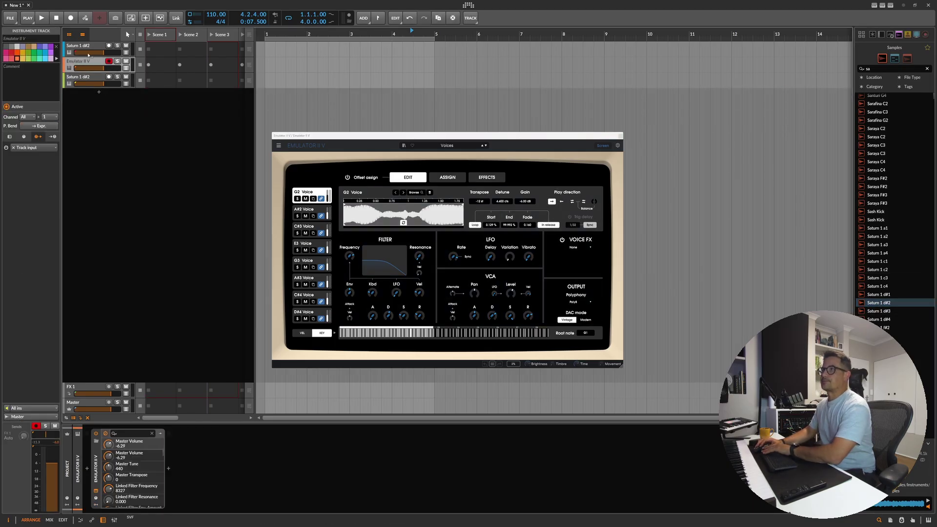
left_click(80, 61)
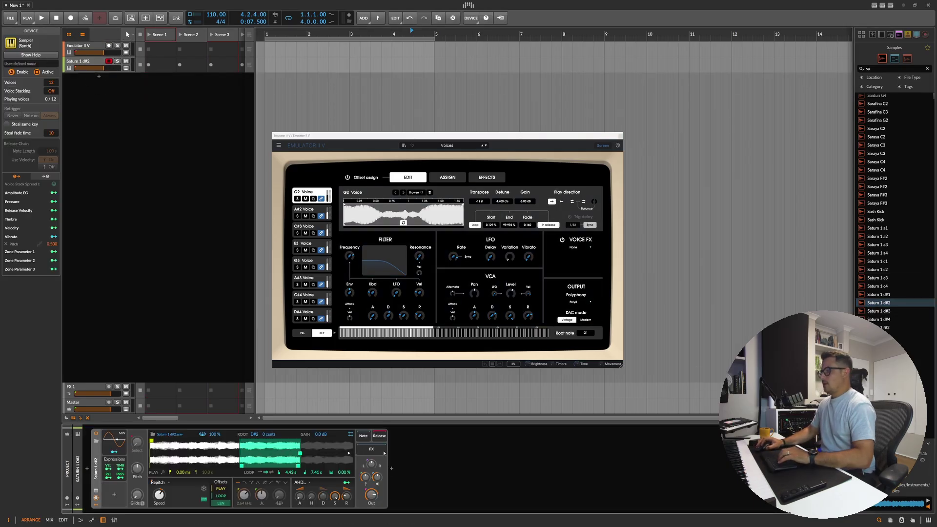
Insert a Bit-8 bitcrusher after the Saturn 1 d#2 Sampler
left_click(391, 469)
type("bit")
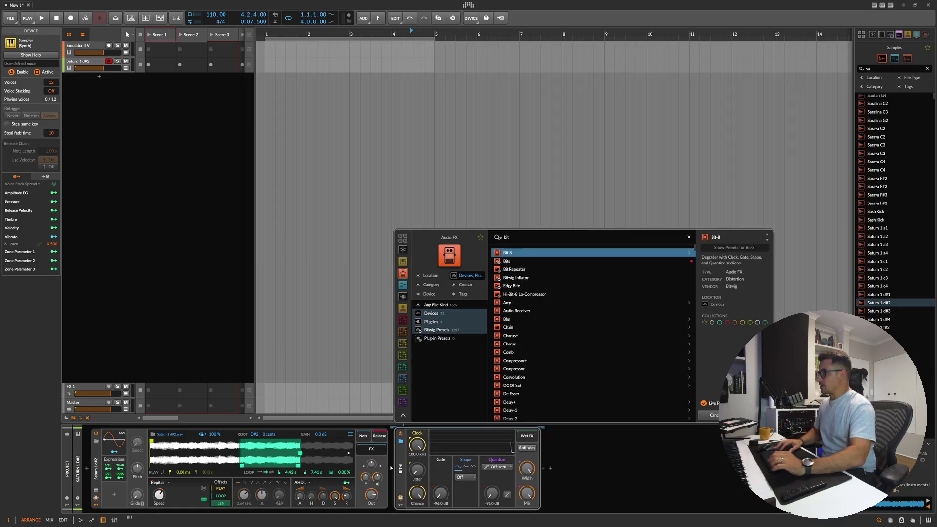
key("Return")
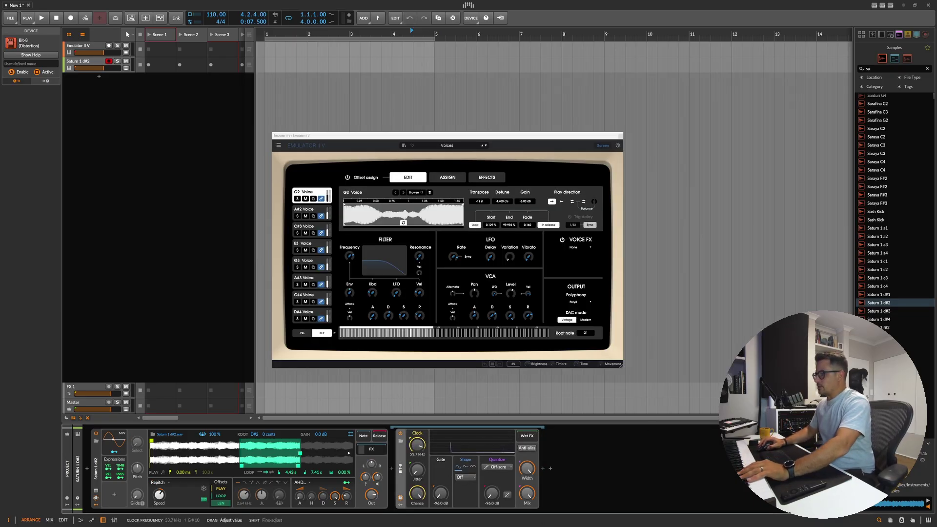
Set Bit-8 clock to 32 kHz, raise its quantize, and move it into the Sampler's FX slot
left_click_drag(417, 445, 417, 471)
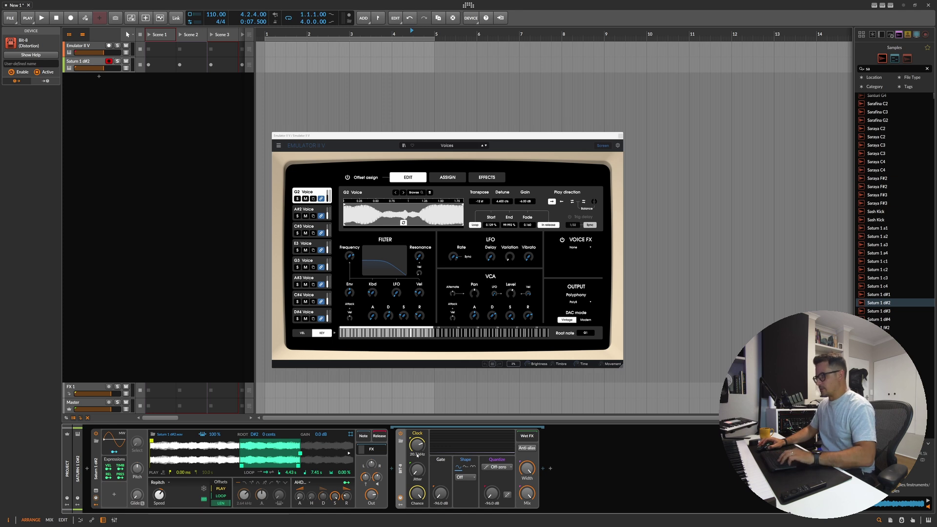
triple_click(420, 445)
type("32")
key("Return")
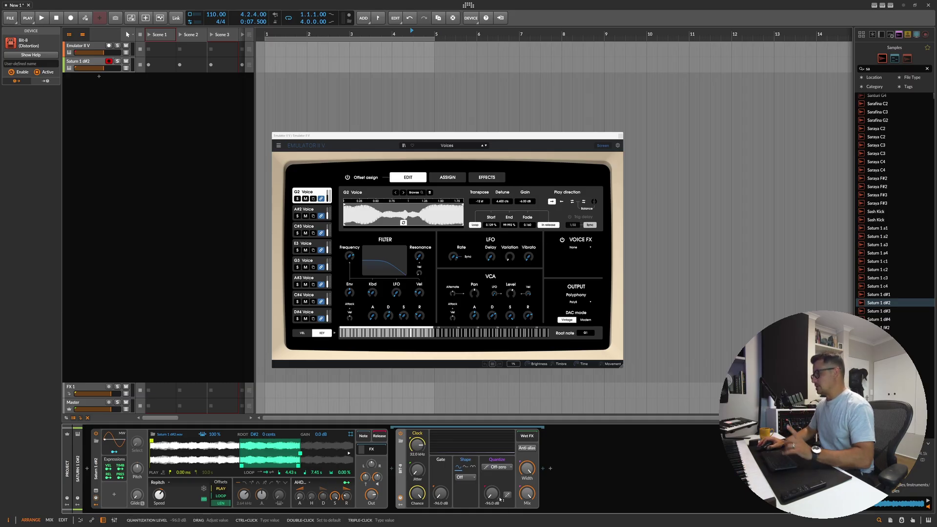
left_click_drag(481, 497, 491, 497)
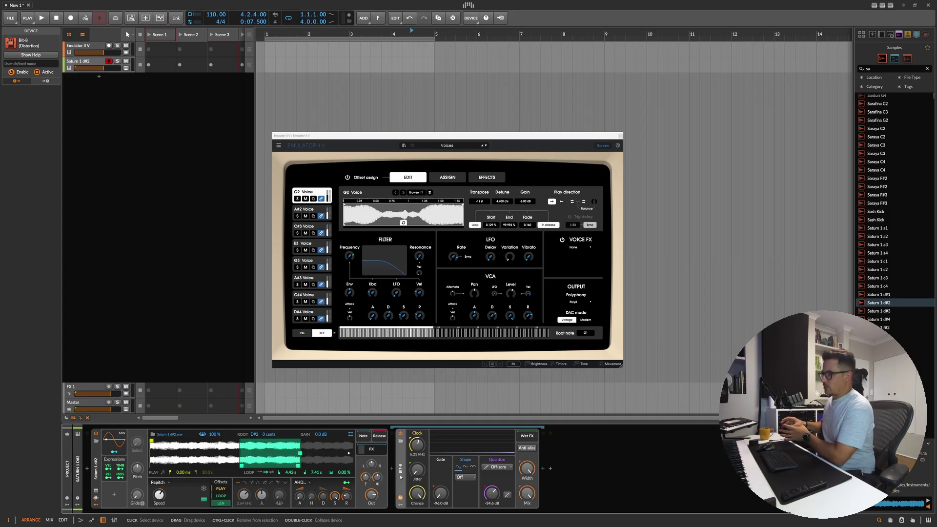
left_click_drag(400, 477, 384, 454)
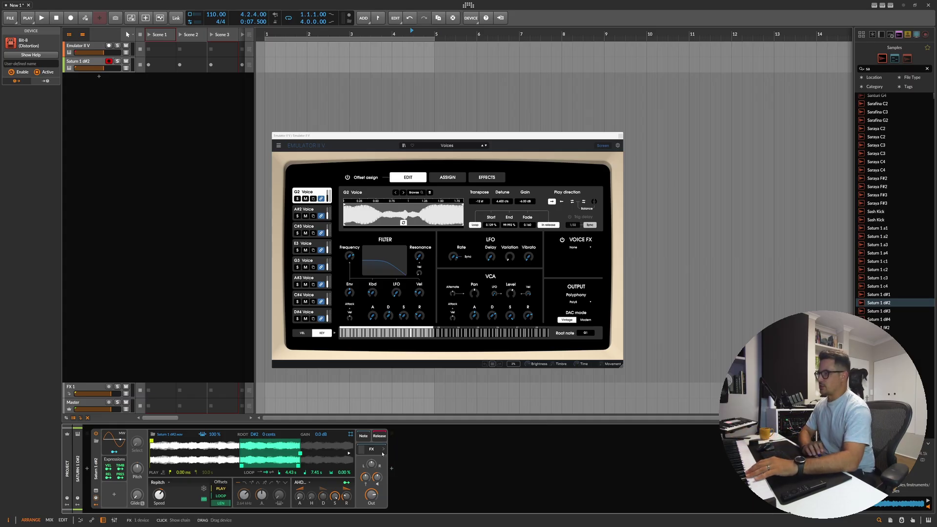
Expand the Sampler's FX chain to reveal the nested Bit-8 device
left_click(382, 453)
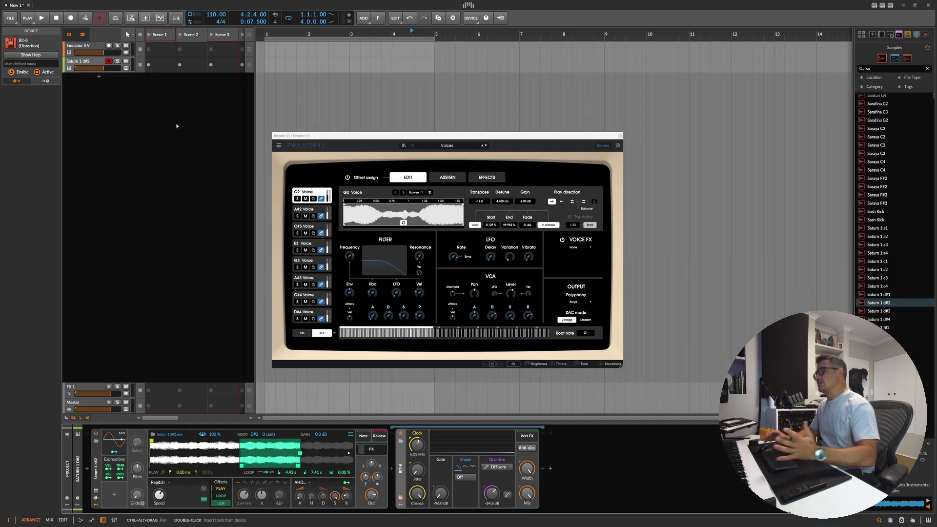
Add an instrument track with Poly Grid, close the Emulator window, and show the grid editor
left_click(153, 128)
double_click(96, 78)
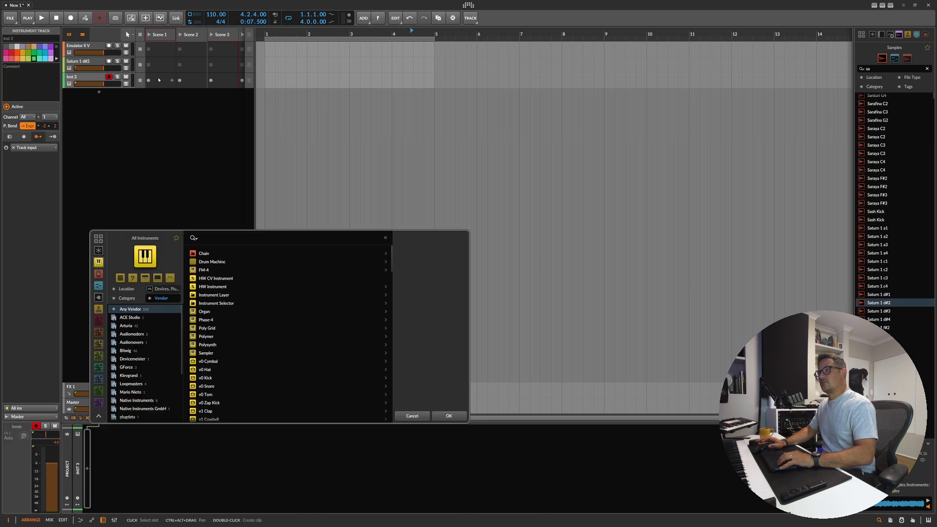
type("pol")
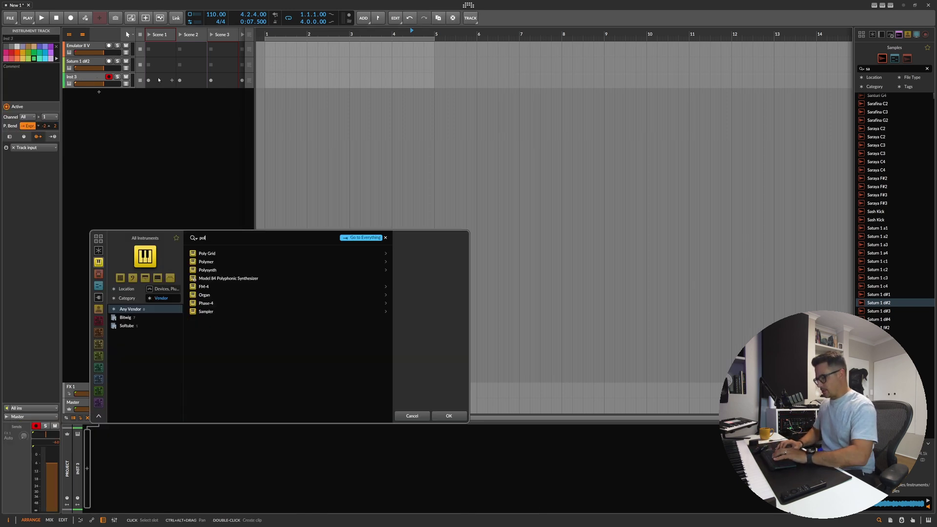
key("Return")
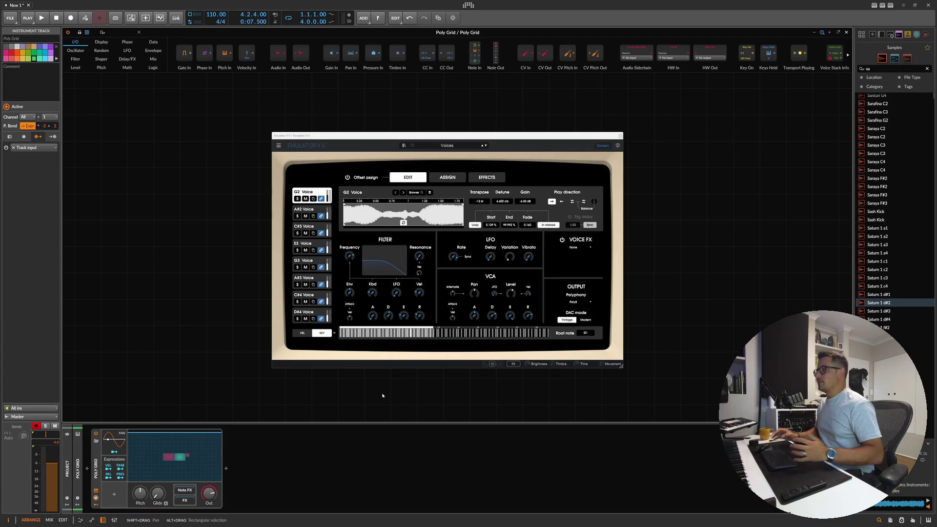
left_click(620, 135)
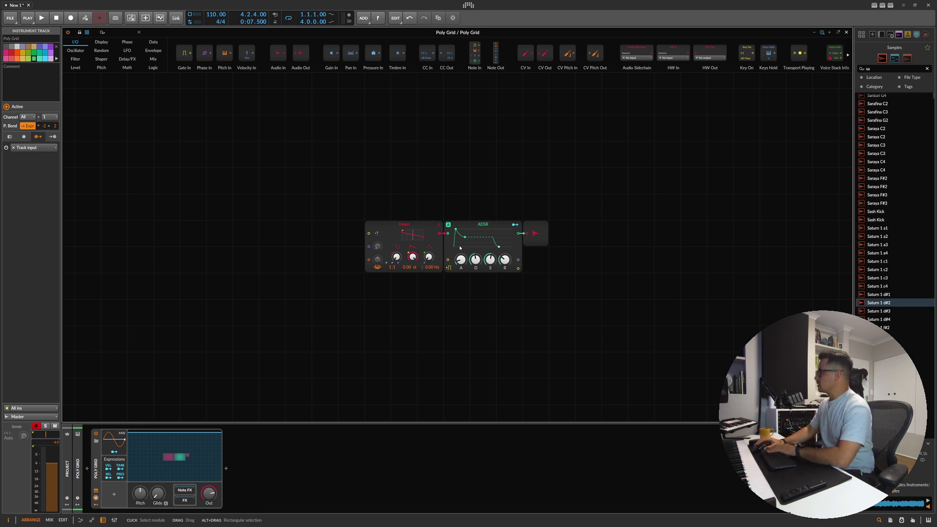
left_click(540, 266)
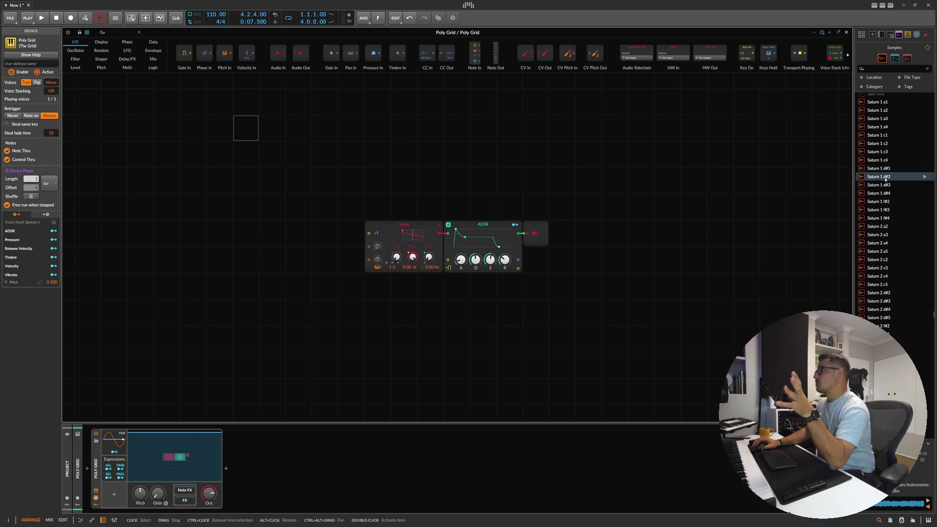
Drop Saturn 1 d#2 into the grid as a Sampler module and swap it in for the Union oscillator
left_click_drag(886, 179, 154, 242)
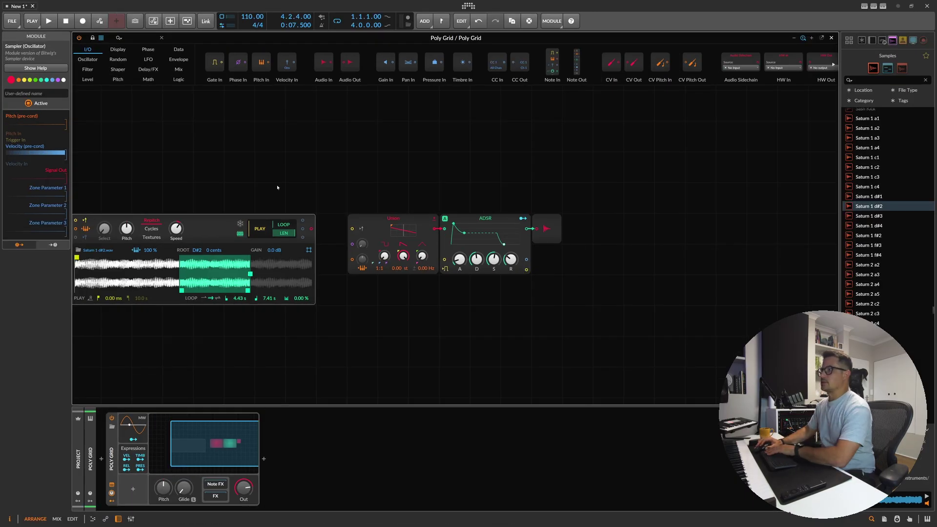
left_click_drag(278, 190, 429, 134)
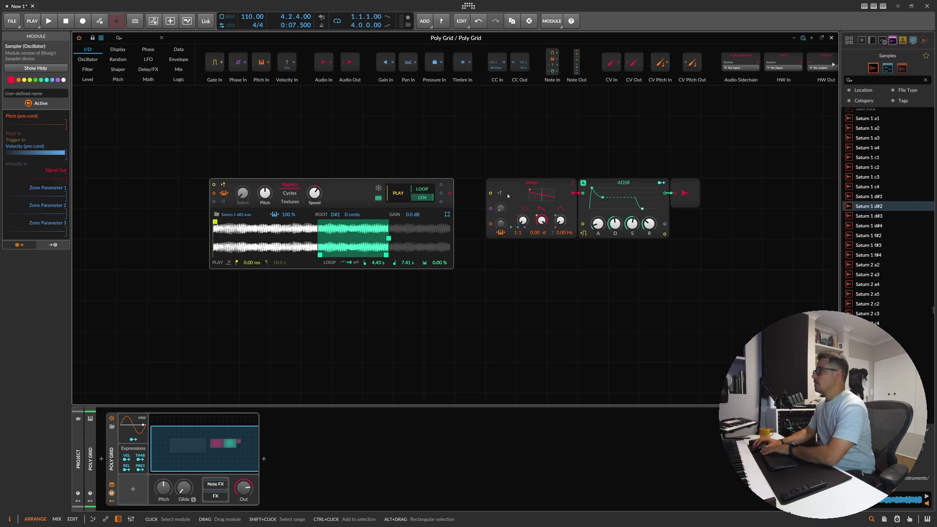
left_click(532, 195)
left_click_drag(349, 197, 439, 187)
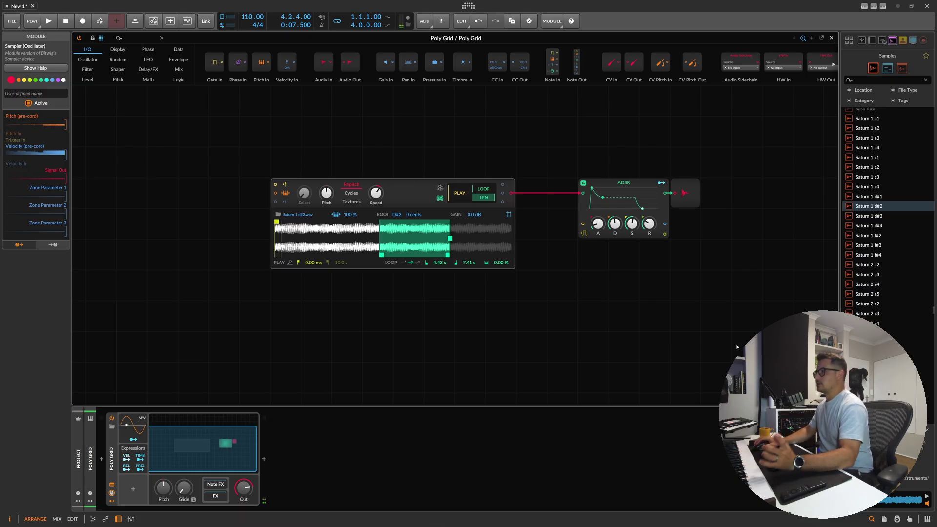
Set Poly Grid to Poly with 16 voices, stacking off, and ADSR attack about 78 ms
left_click(94, 368)
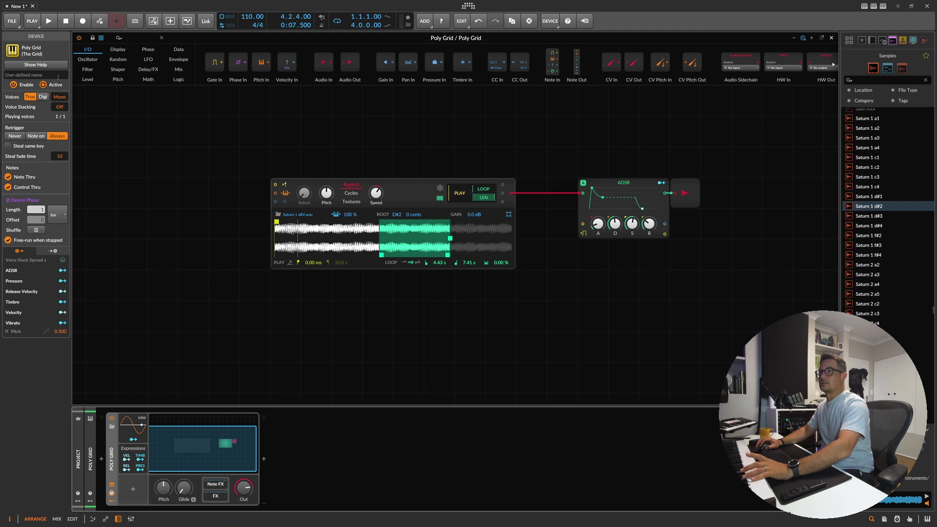
left_click_drag(59, 107, 59, 109)
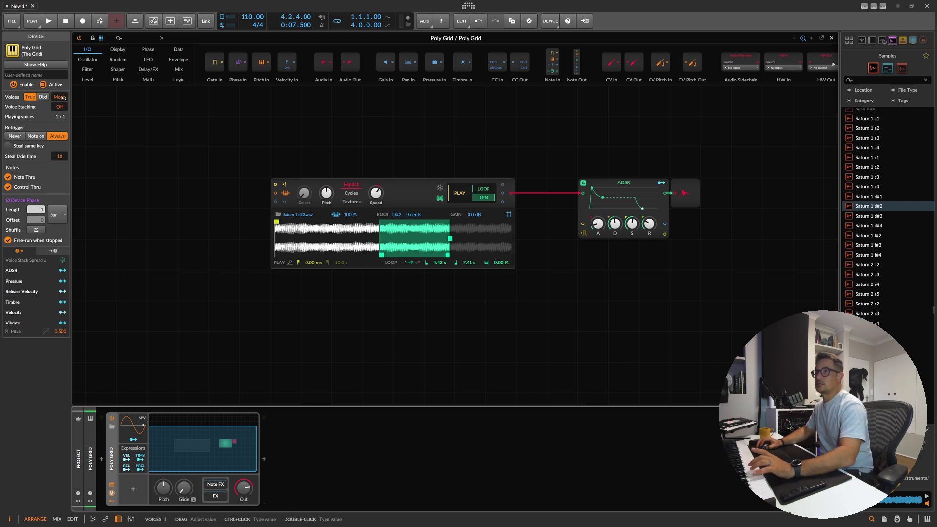
left_click(60, 96)
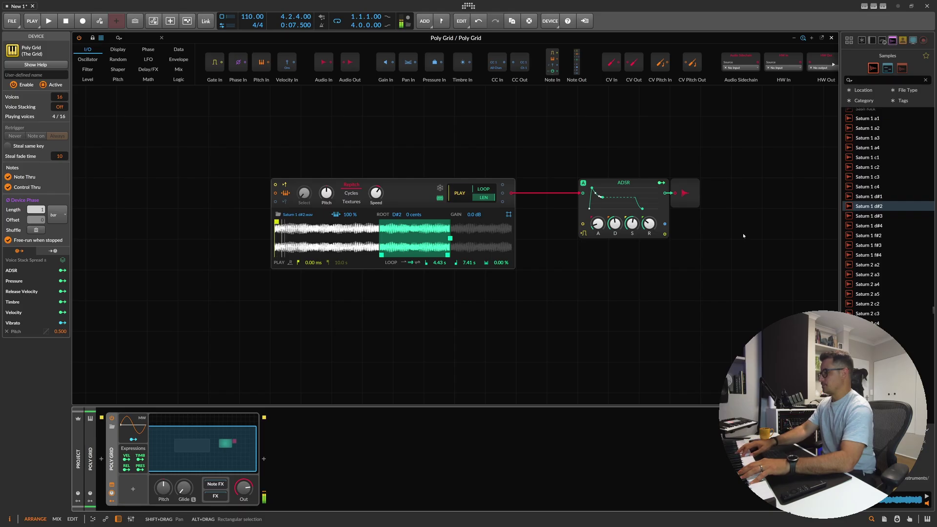
left_click_drag(598, 224, 597, 218)
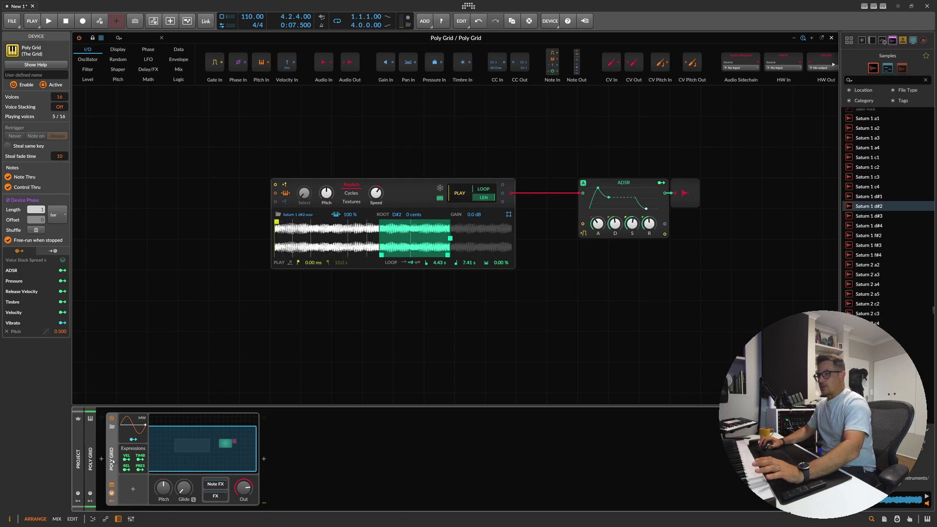
left_click(224, 192)
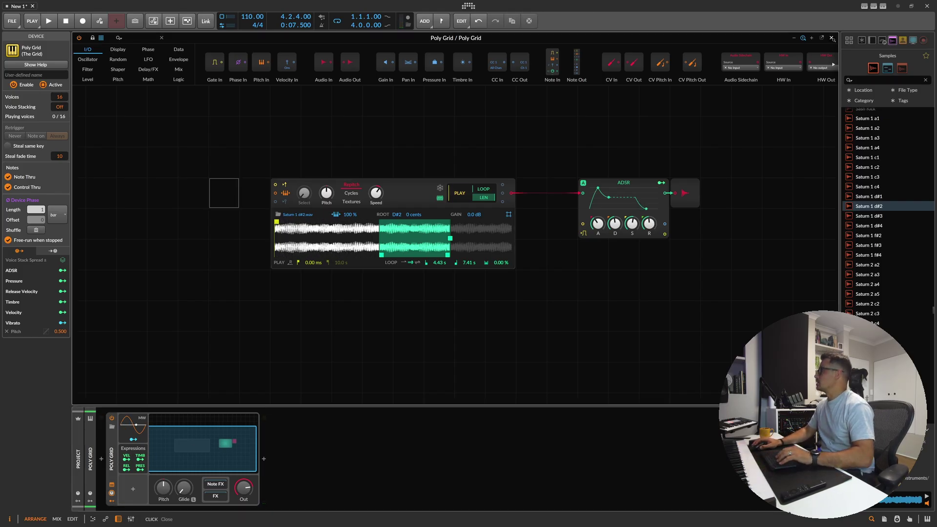
Set the Saturn 1 d#2 Sampler filter to 4-pole low-pass with cutoff near 188 Hz
left_click(831, 38)
left_click(98, 71)
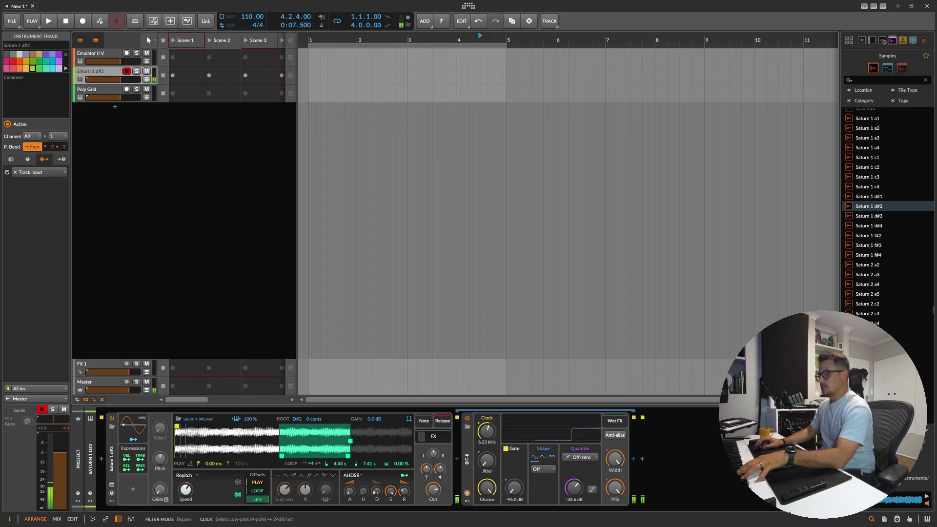
left_click(285, 475)
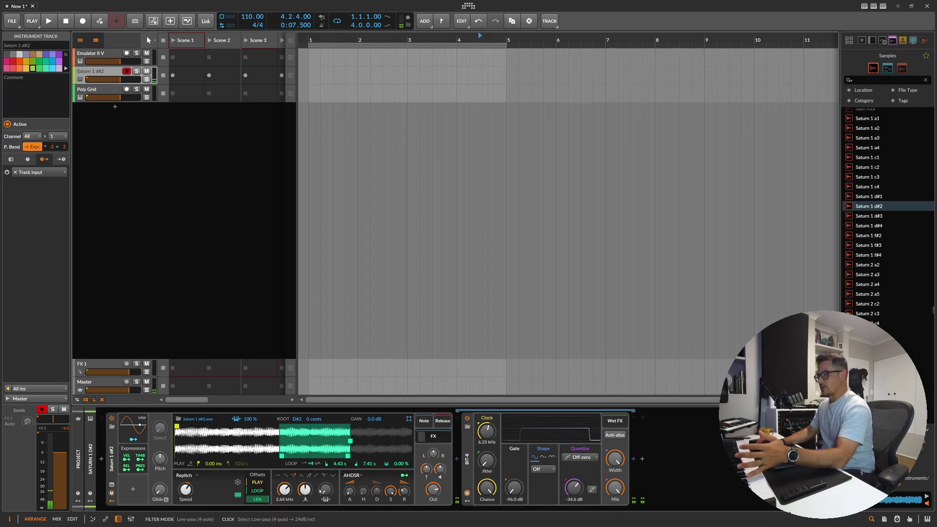
left_click_drag(284, 489, 284, 521)
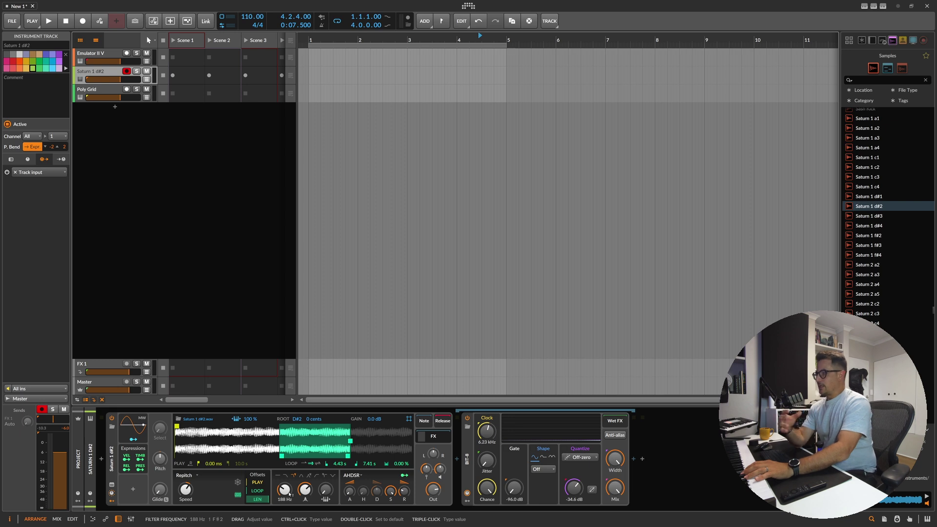
left_click(467, 462)
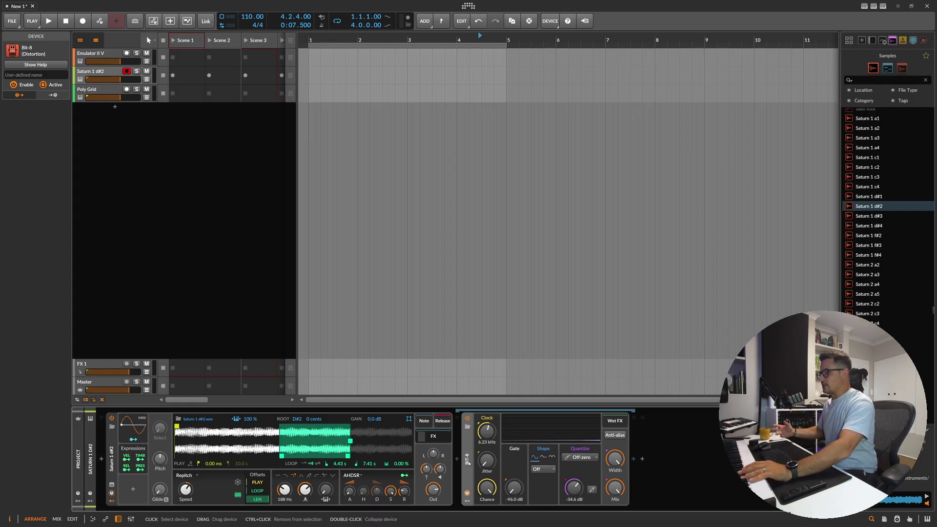
Reopen the Poly Grid editor and move the Sampler module lower-left so its ADSR cable runs straight
key("Down")
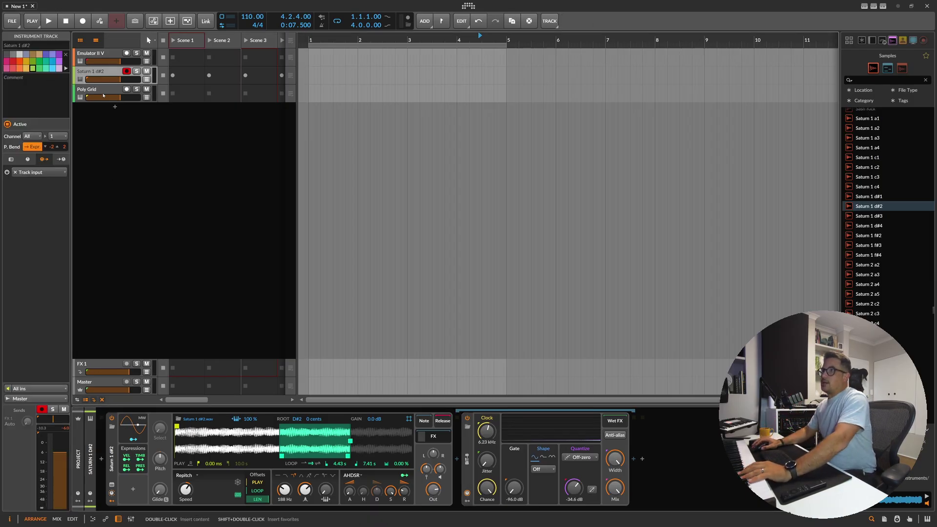
left_click(248, 429)
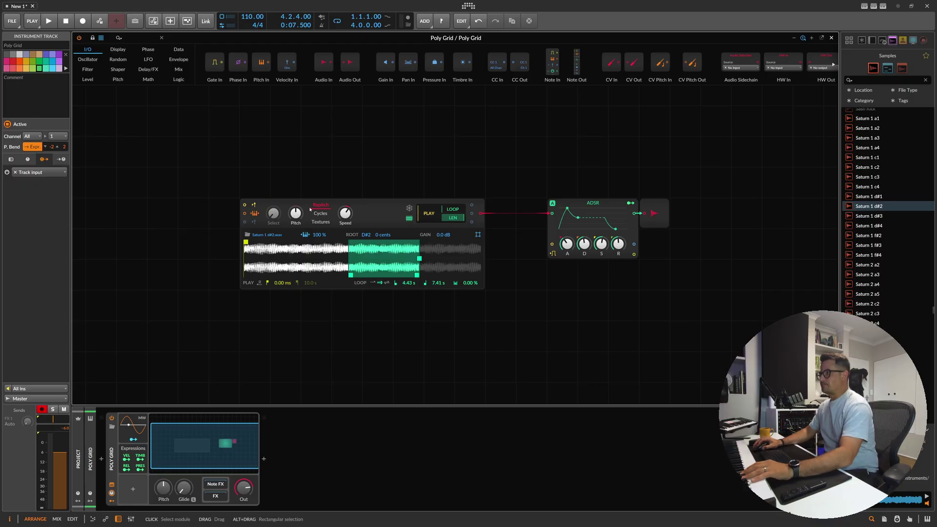
left_click(330, 200)
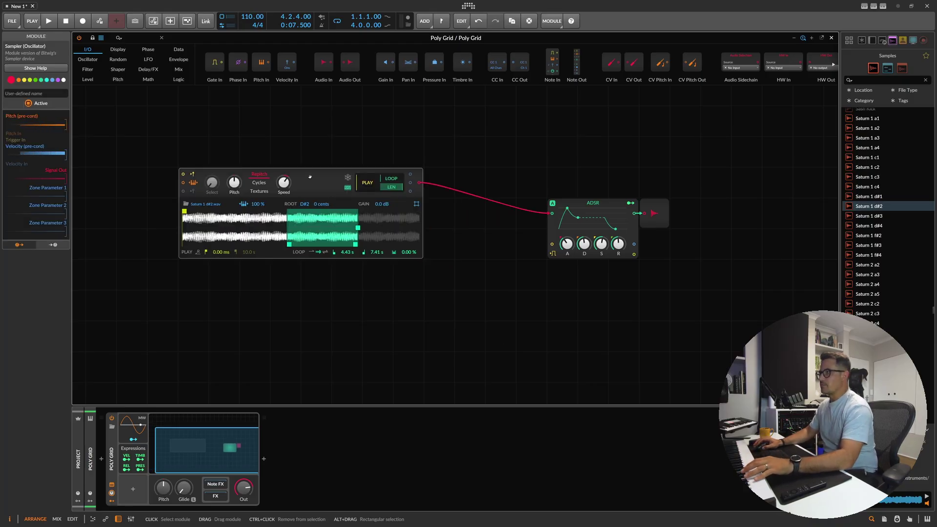
left_click_drag(337, 199, 306, 230)
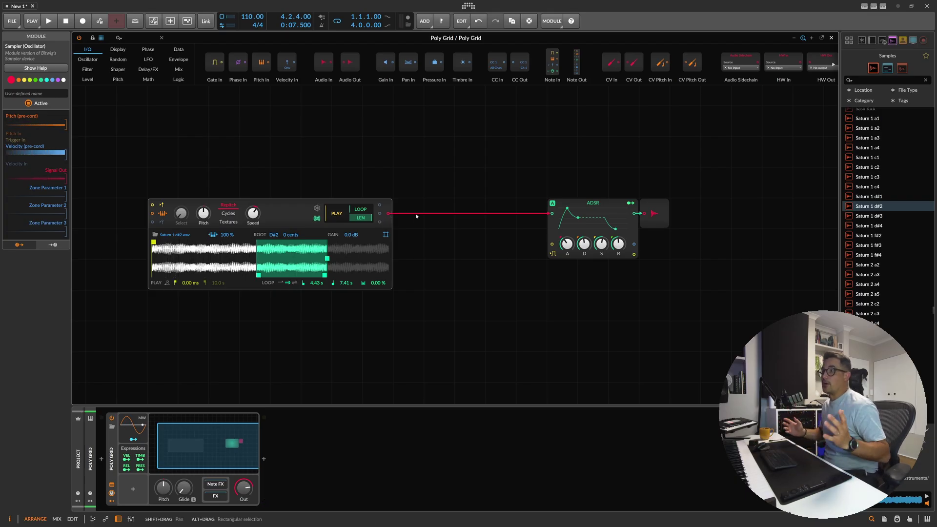
left_click(128, 37)
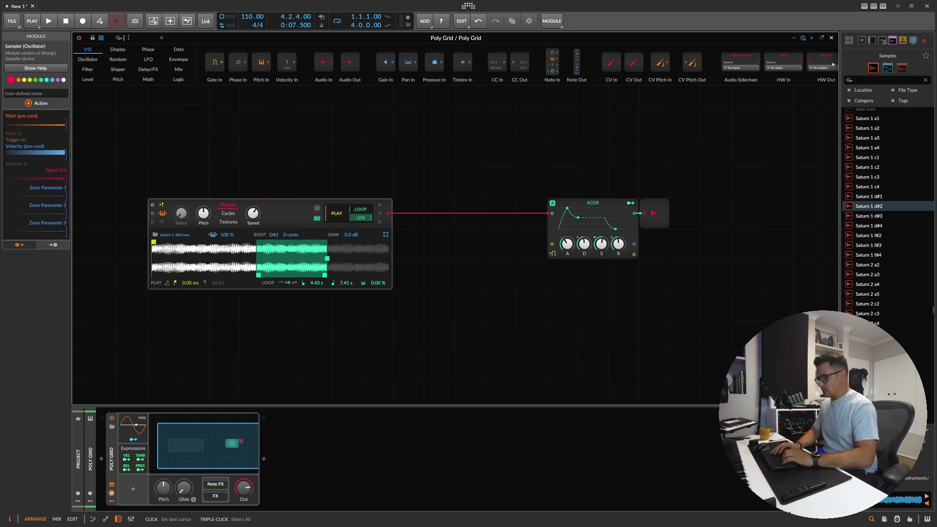
Insert a Quantizer module between the Sampler and ADSR, with its level at -41.3 dB
type("quan")
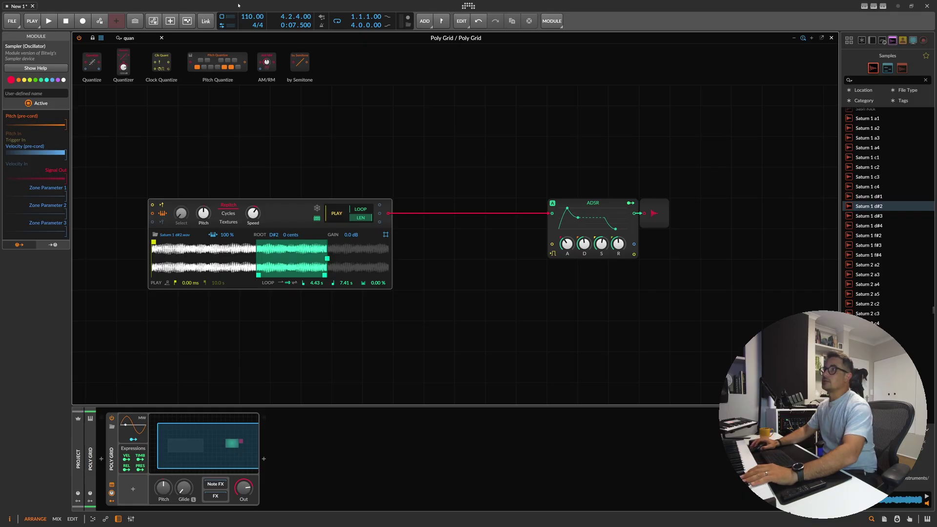
left_click_drag(125, 55, 409, 236)
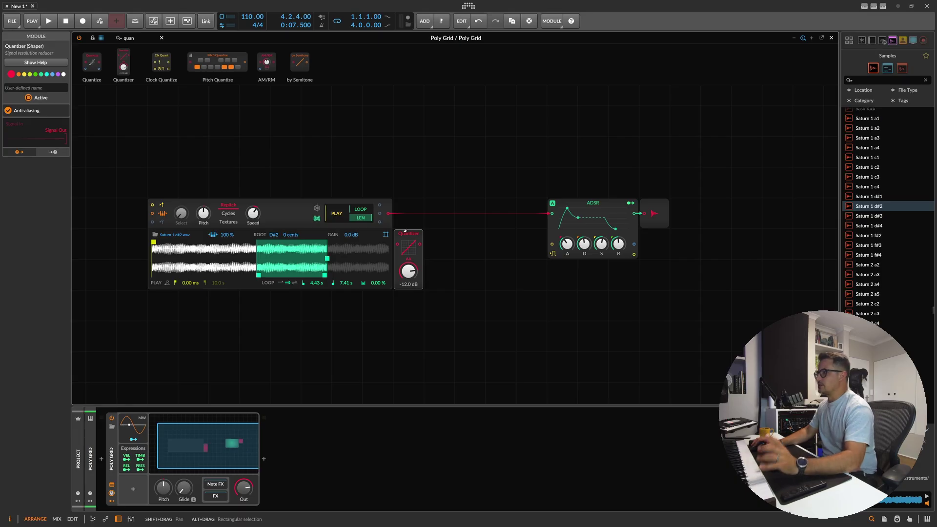
left_click_drag(404, 231, 404, 200)
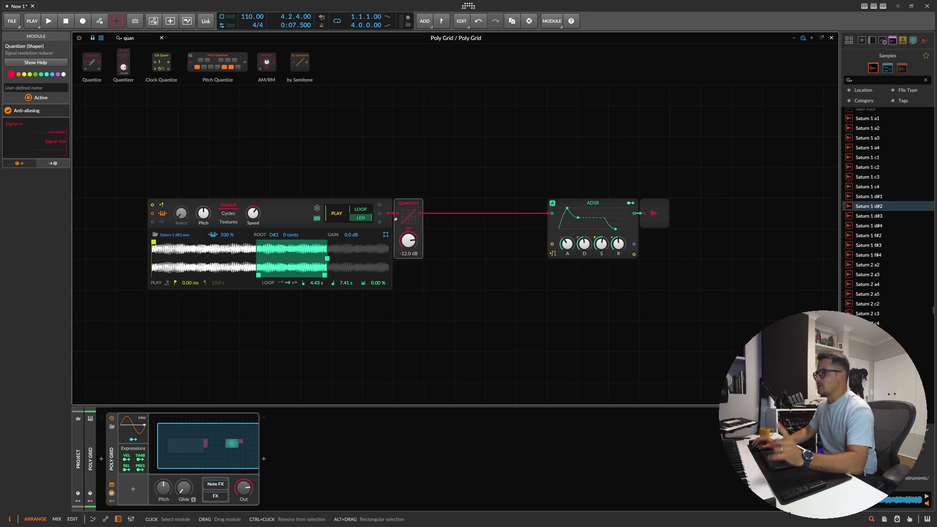
left_click_drag(408, 240, 408, 249)
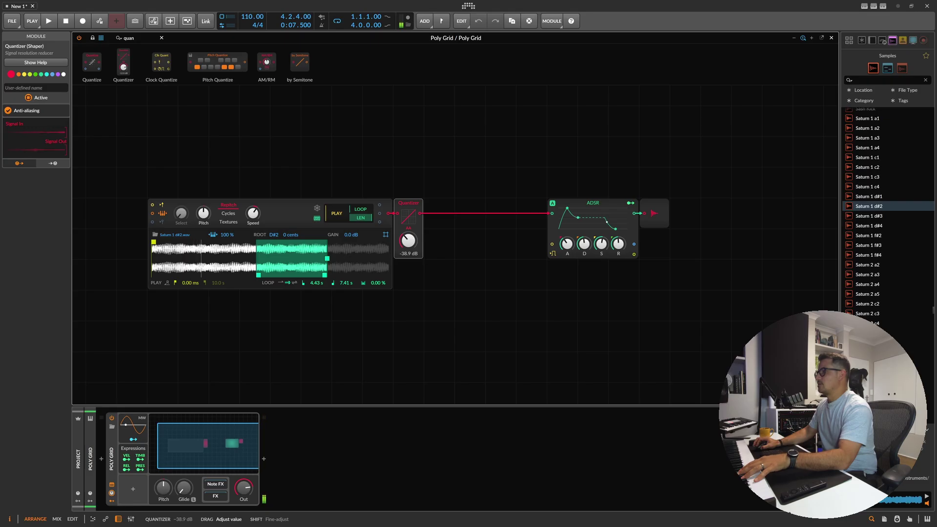
left_click_drag(408, 240, 411, 241)
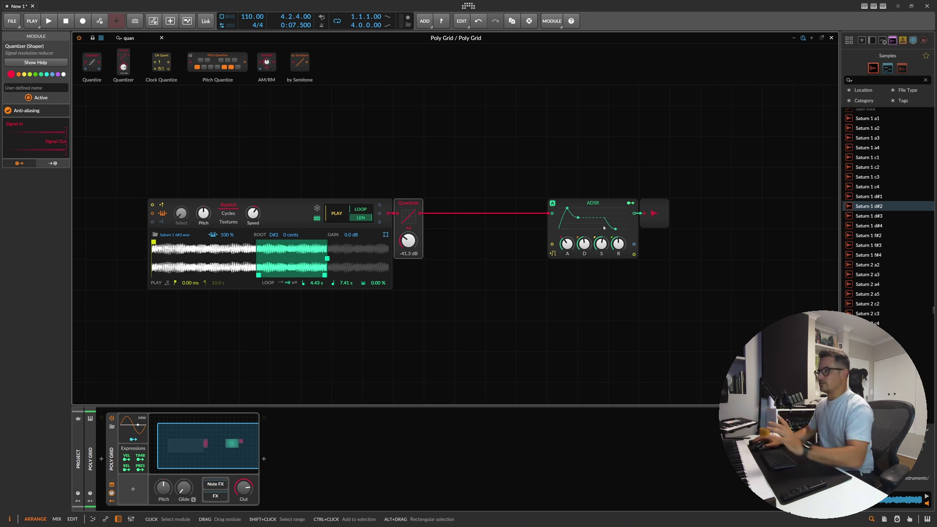
Shift the ADSR and Audio Out modules further right together
left_click_drag(697, 214, 548, 262)
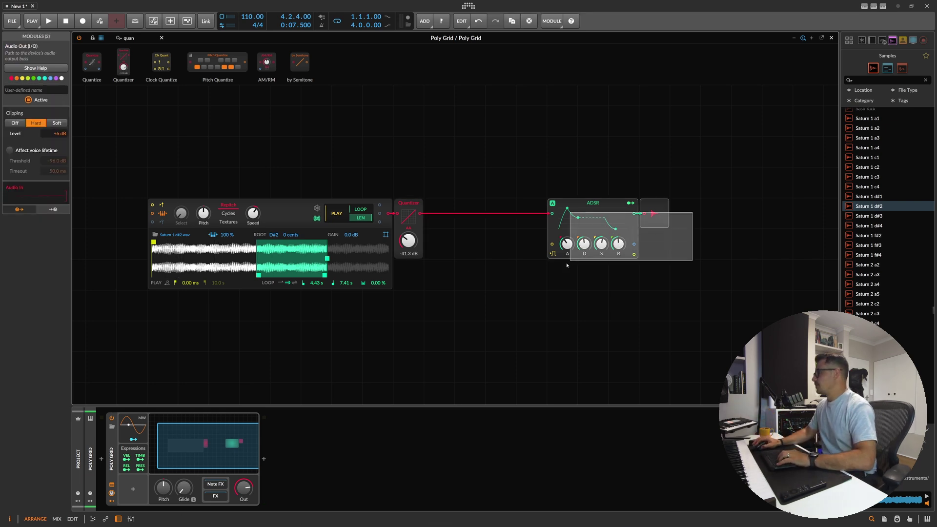
key("Right")
left_click(547, 262)
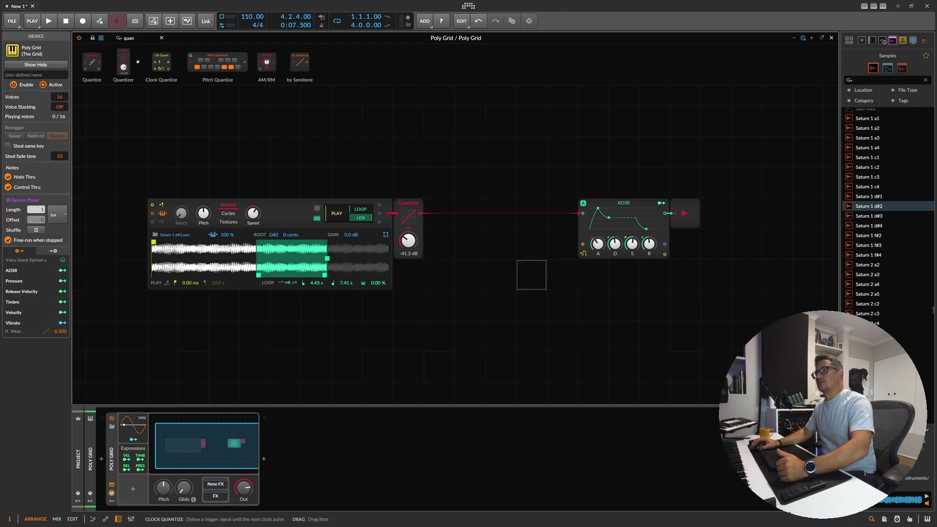
Drop a Sample / Hold module onto the cable after the Quantizer
left_click(138, 40)
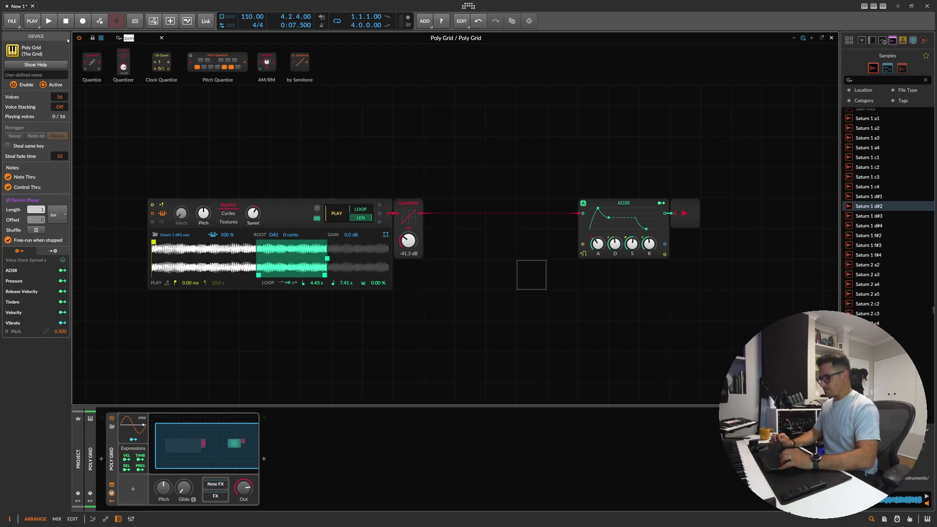
type("sampl")
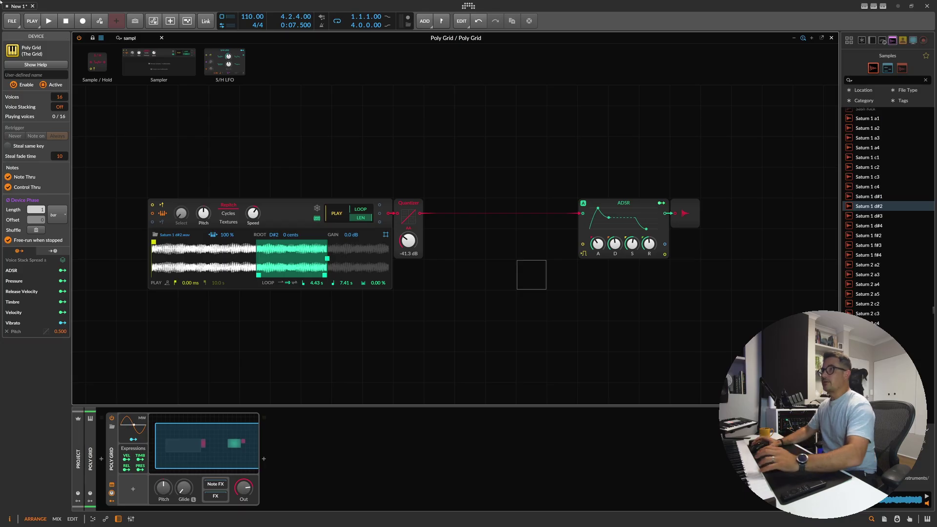
left_click_drag(98, 62, 455, 221)
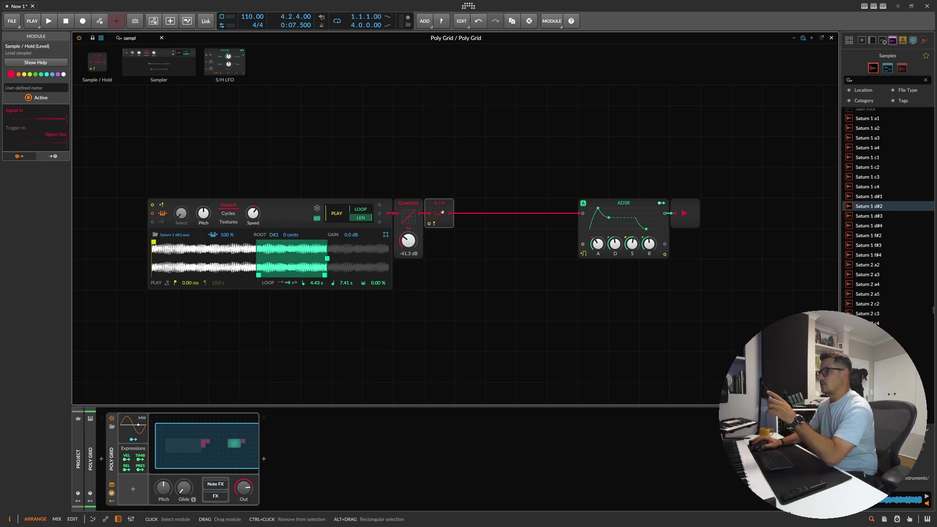
Add a pulse LFO at 32 kHz and patch it into the Sample / Hold trigger
left_click(144, 119)
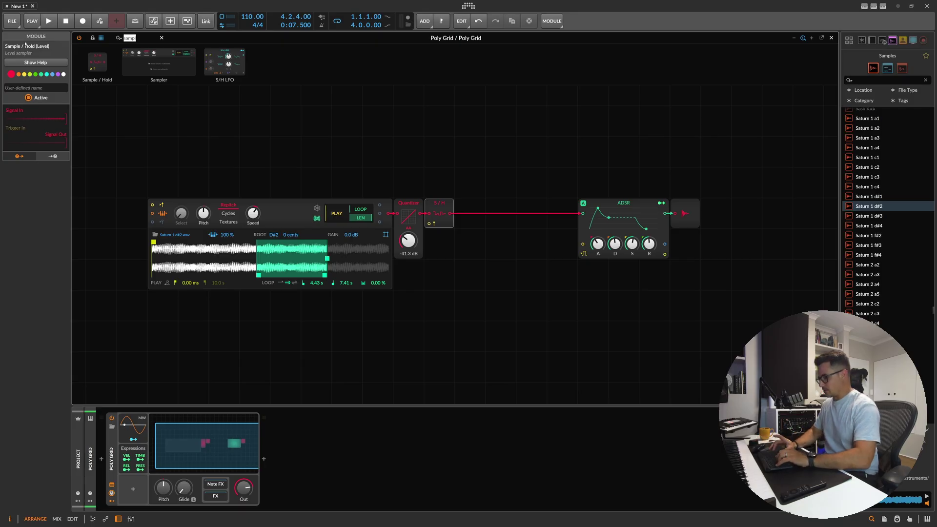
type("lfo")
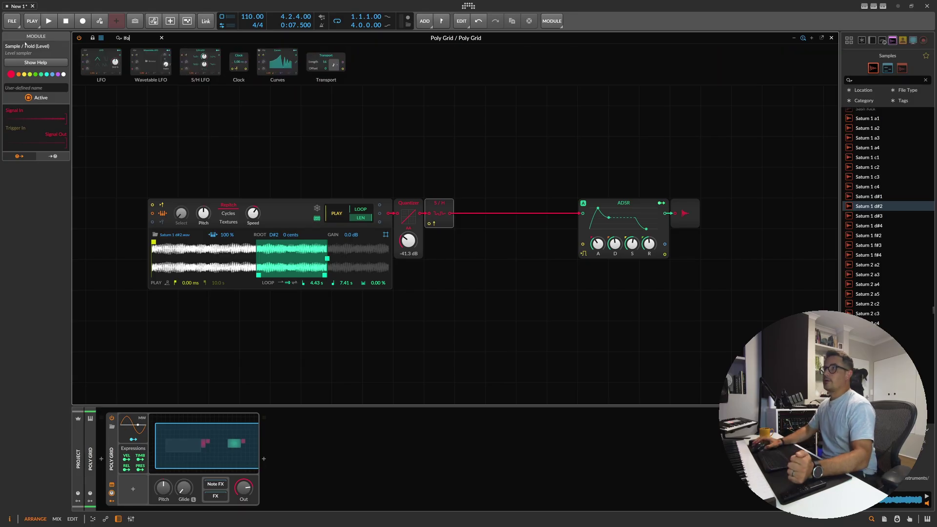
left_click_drag(101, 61, 435, 250)
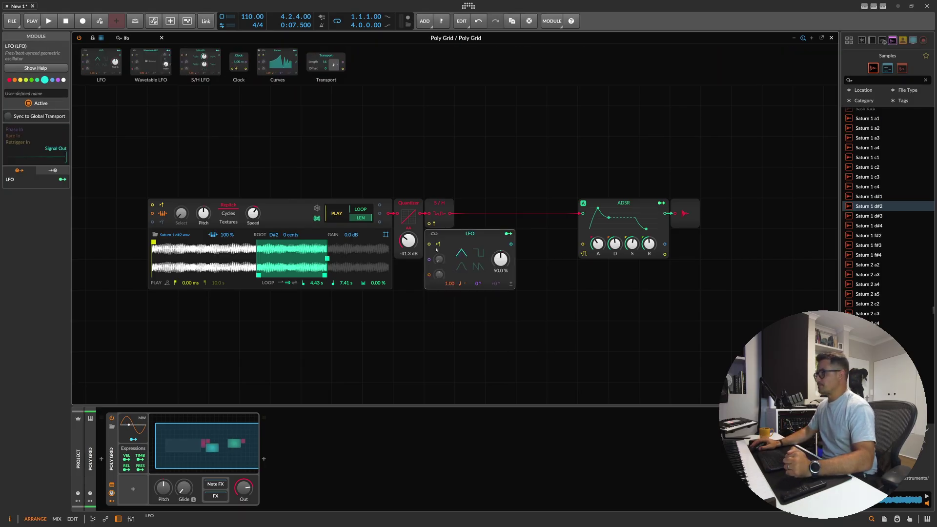
left_click(482, 254)
left_click(460, 284)
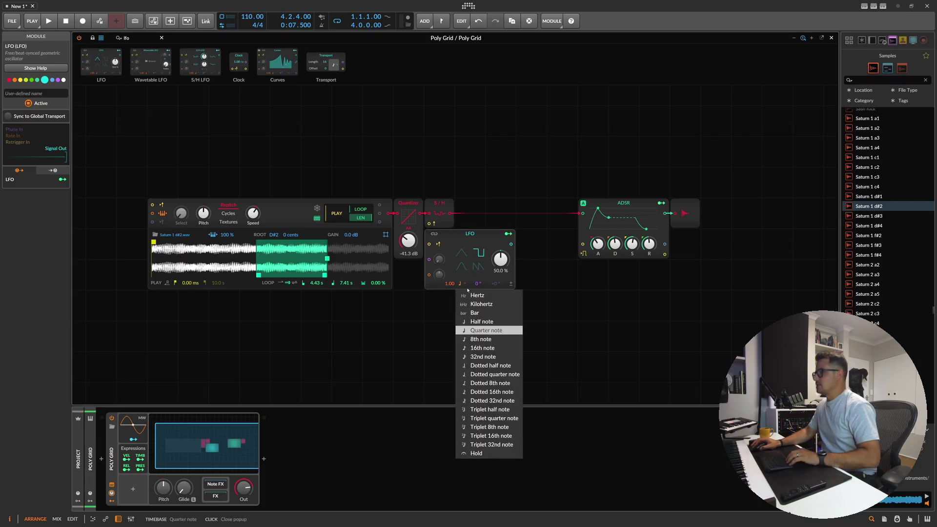
left_click(473, 304)
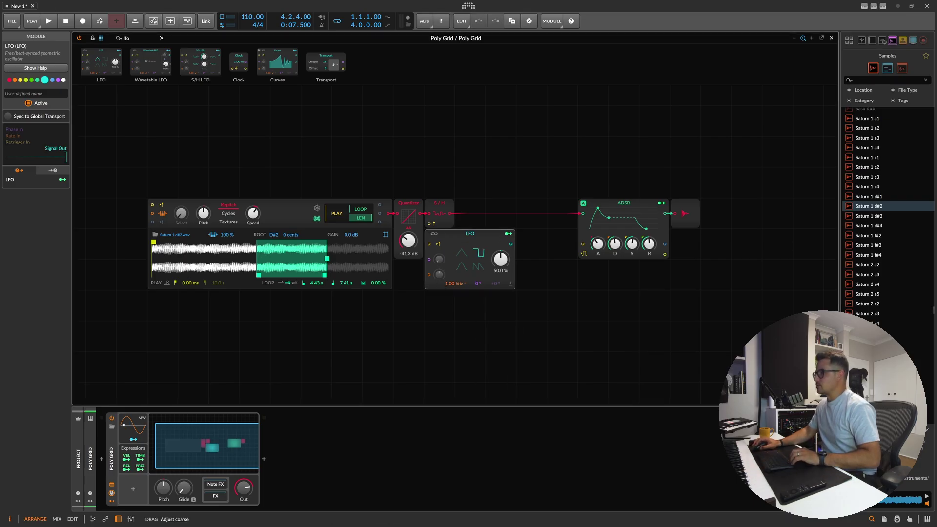
left_click_drag(449, 285, 449, 287)
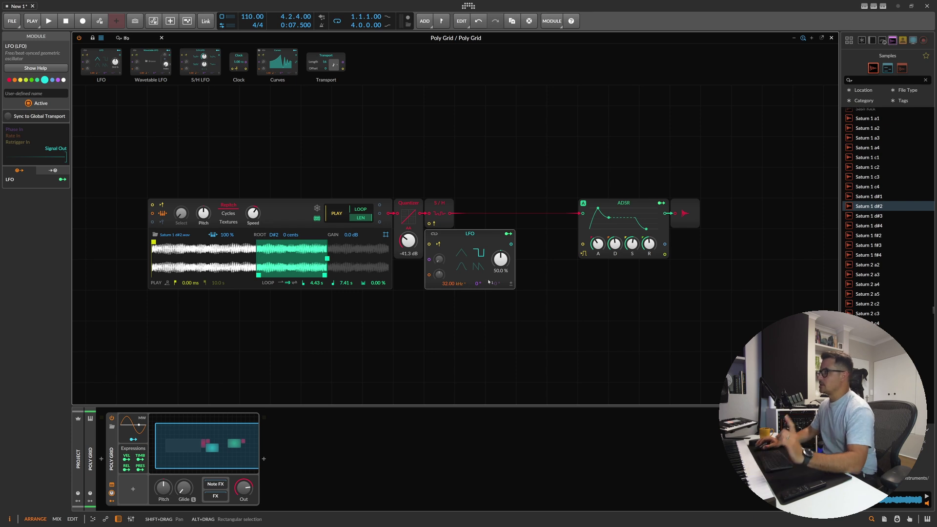
left_click_drag(512, 245, 429, 225)
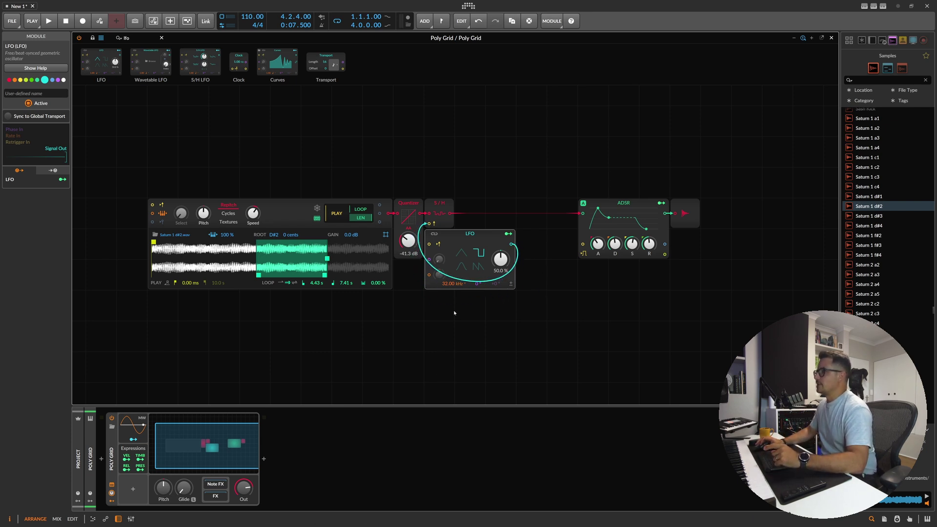
left_click(446, 203)
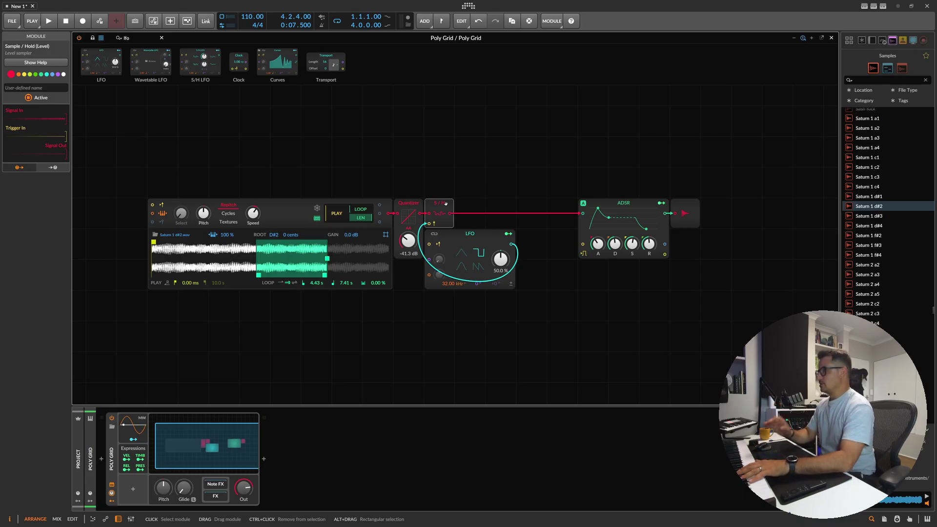
Bring the LFO rate down from 32.00 kHz to 22.00 kHz
left_click(428, 238)
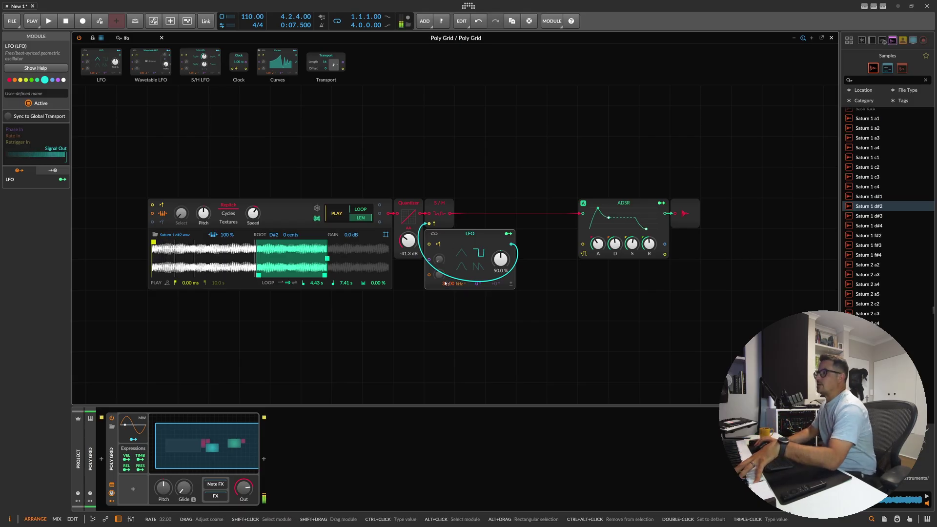
left_click_drag(445, 285, 446, 292)
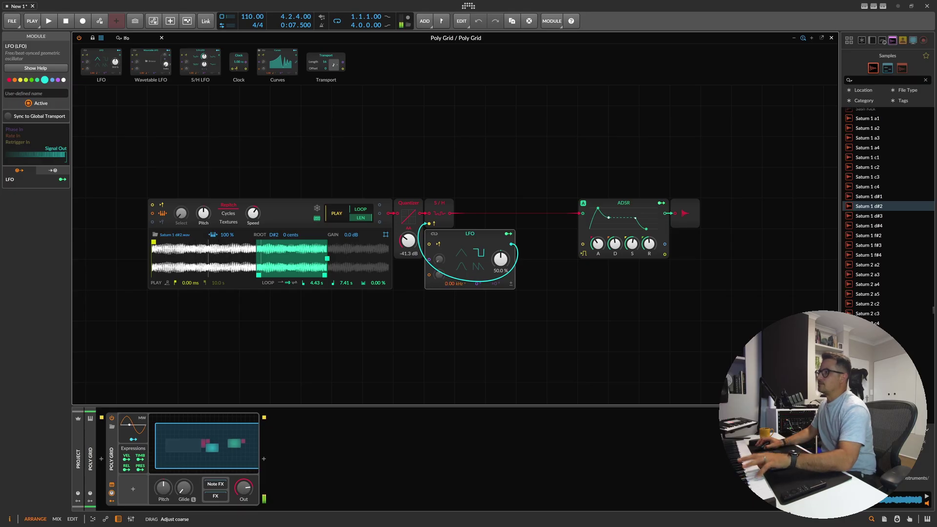
left_click_drag(445, 293, 446, 281)
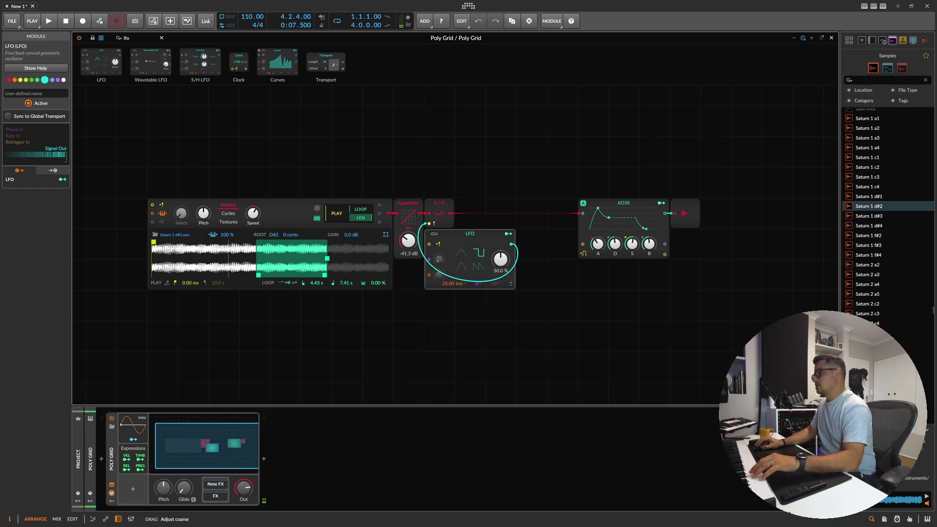
left_click_drag(446, 280, 446, 281)
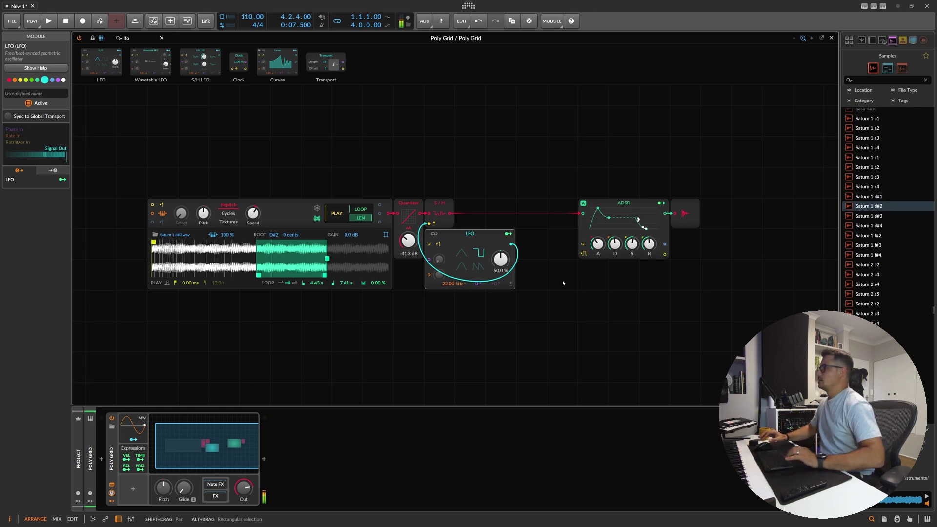
Move the sampler chain left and insert a Sallen-Key filter (2.09 kHz) before the ADSR
left_click_drag(483, 332, 211, 197)
left_click_drag(267, 209, 205, 208)
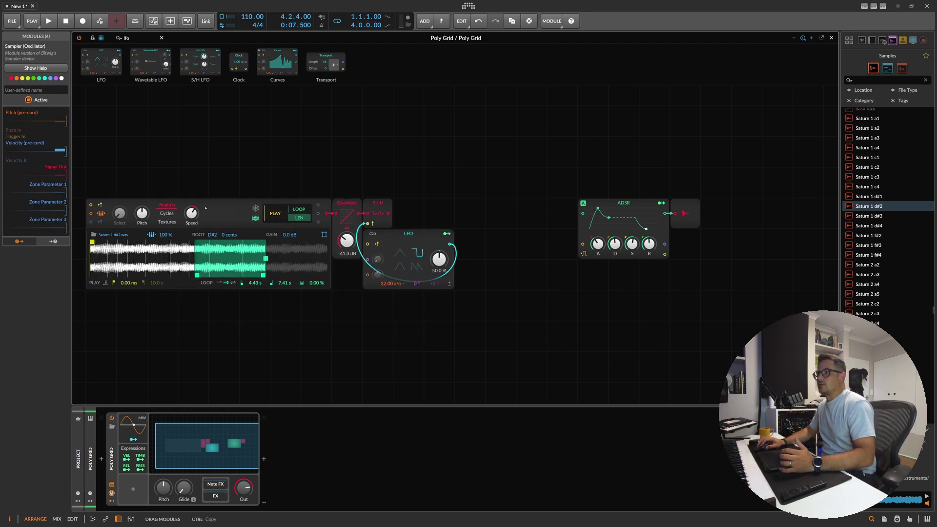
left_click(437, 181)
key("BackSpace")
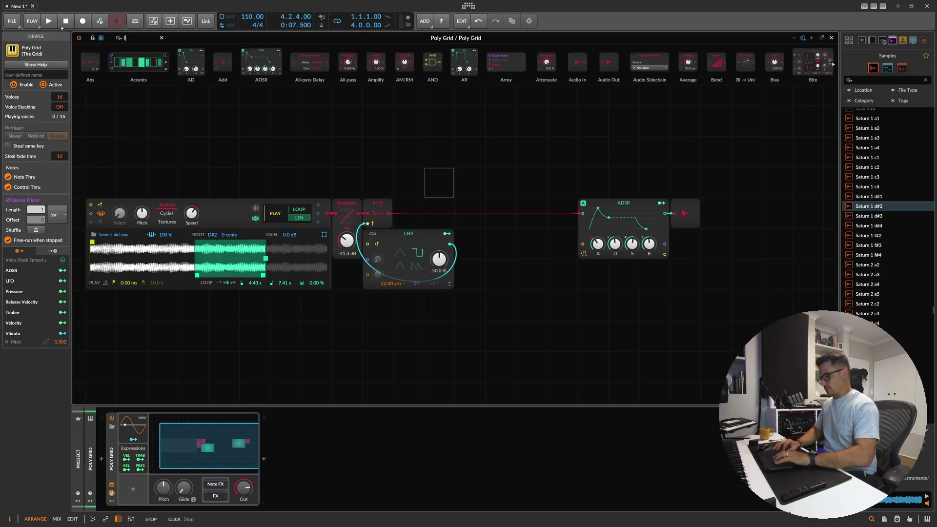
type("fil")
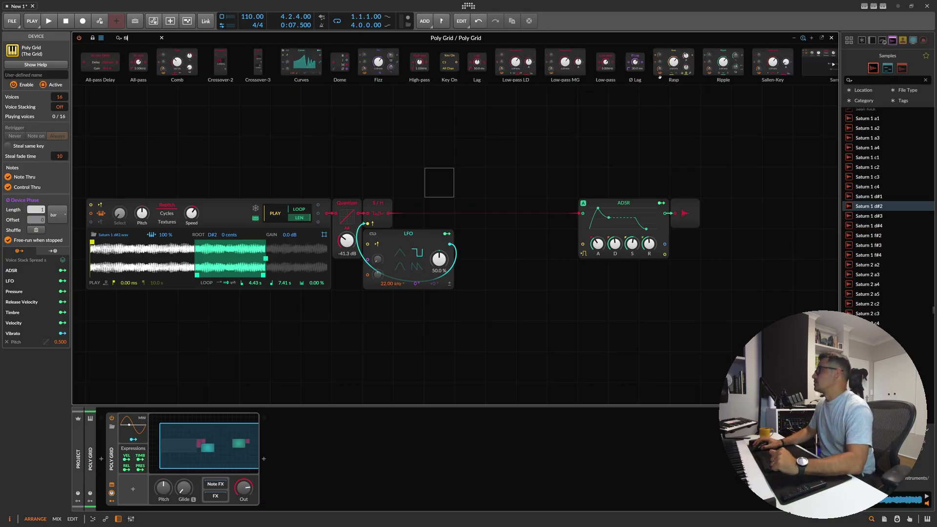
left_click_drag(773, 62, 539, 207)
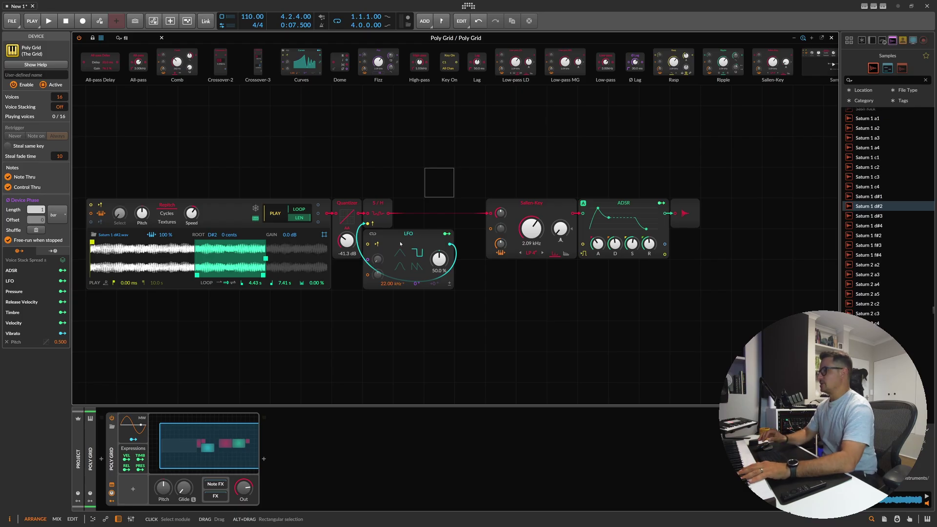
left_click_drag(394, 163, 136, 315)
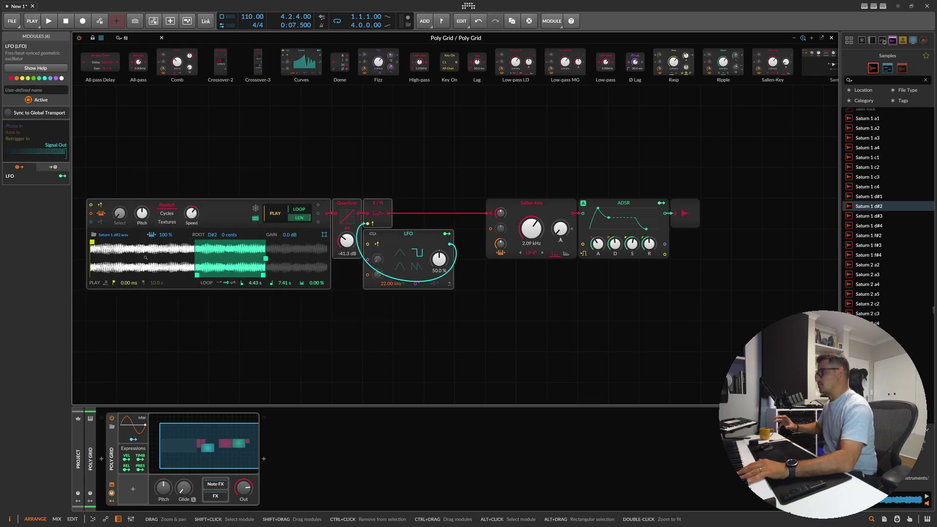
Duplicate the ADSR below the original and map the copy to the Sallen-Key cutoff
left_click(526, 211)
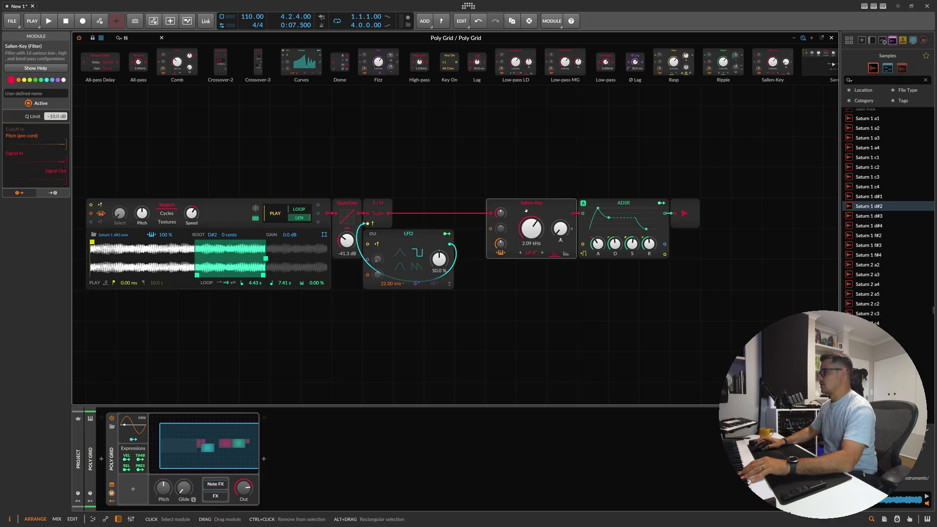
left_click(583, 179)
left_click(625, 230)
key("ctrl+d")
key("Escape")
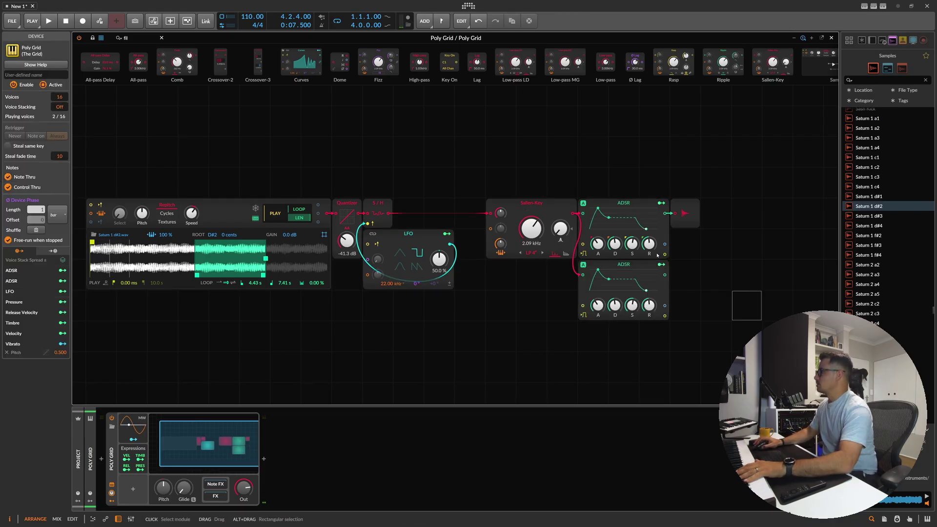
left_click(685, 305)
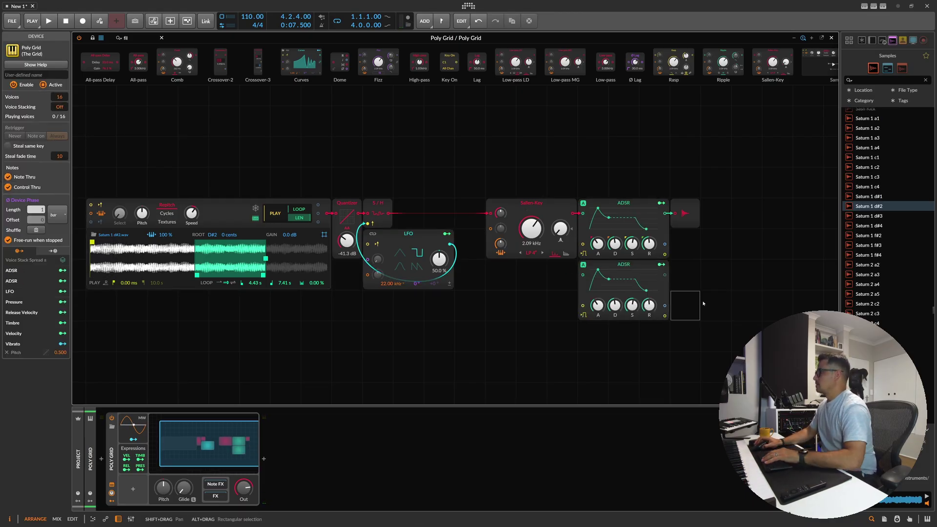
left_click(662, 265)
left_click_drag(531, 228, 531, 205)
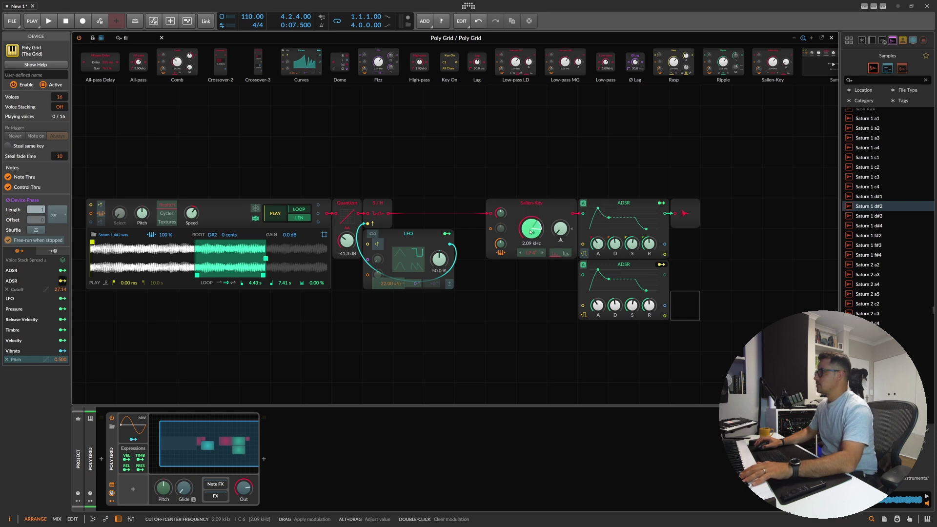
left_click(647, 287)
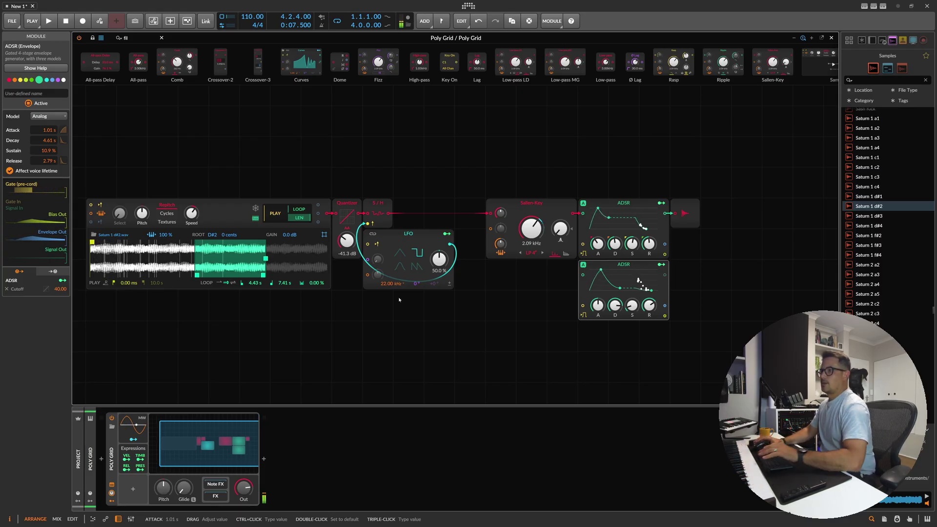
Set the Quantizer to -34.1 dB, slow the envelopes, and drop the cutoff to 409 Hz
left_click(142, 213, "ctrl")
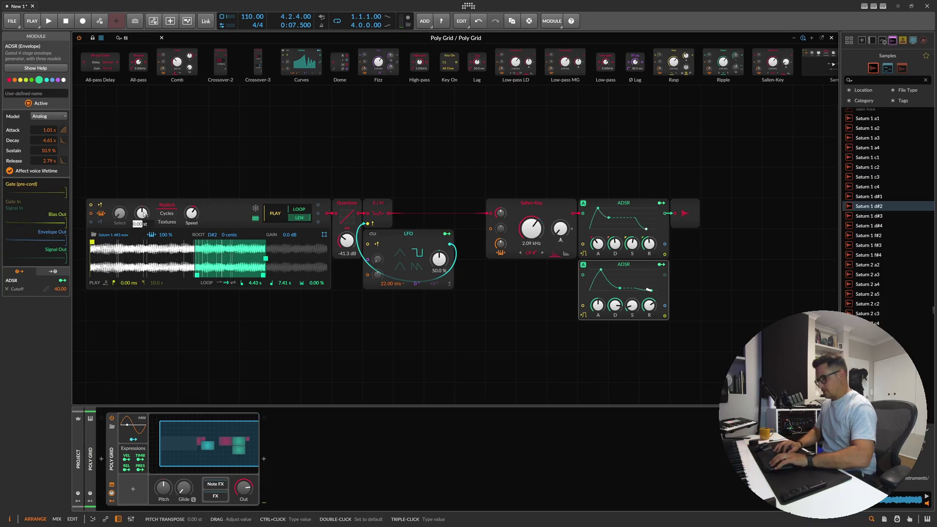
key("Return")
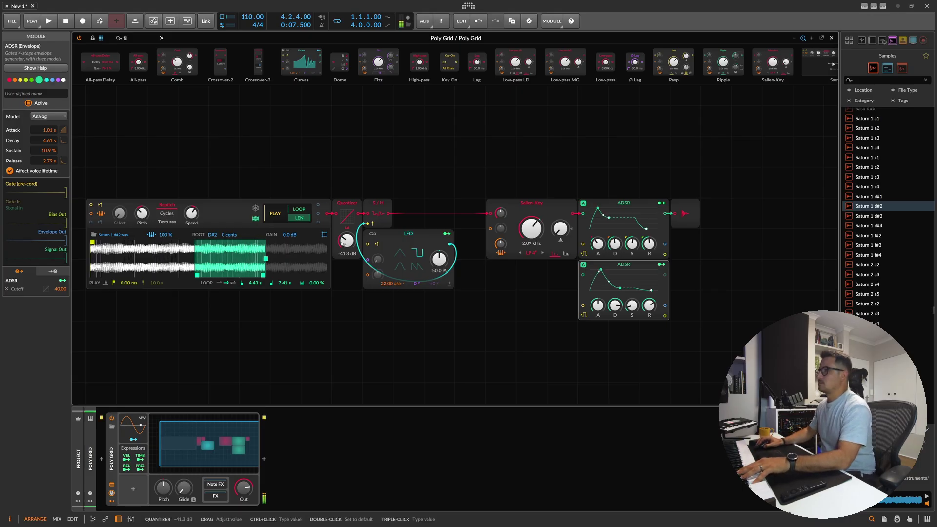
left_click_drag(343, 243, 342, 236)
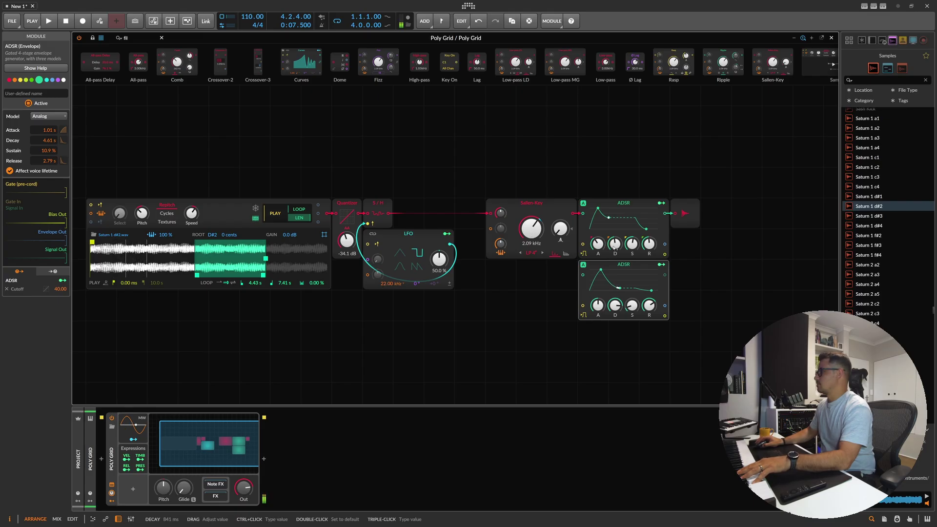
left_click_drag(615, 244, 631, 248)
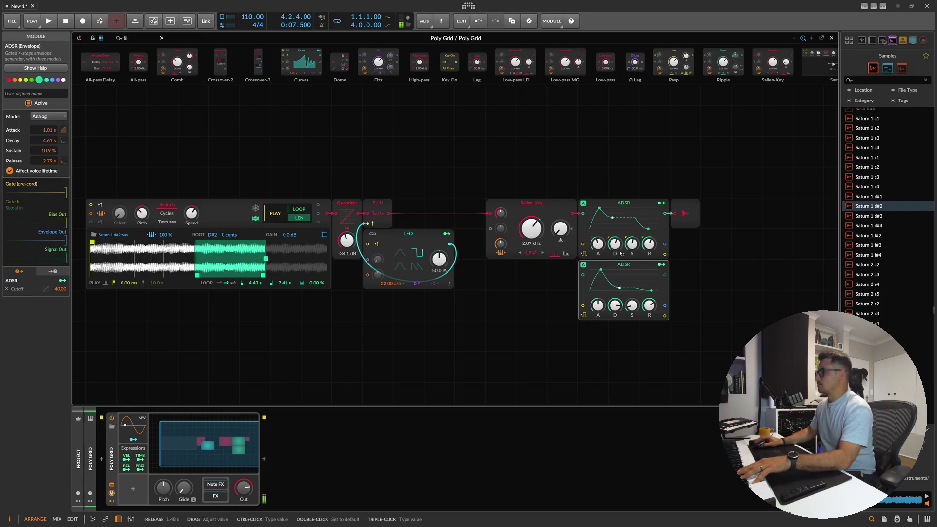
left_click_drag(531, 228, 531, 215)
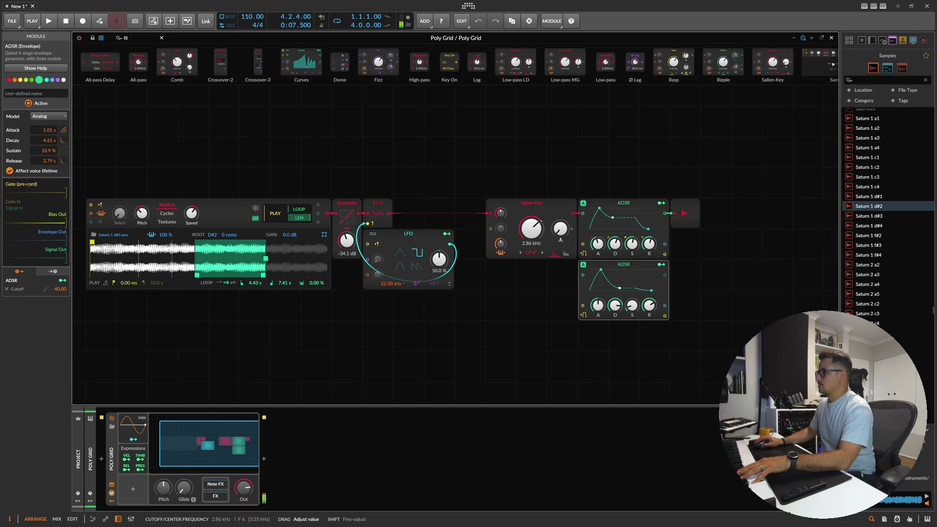
double_click(533, 231)
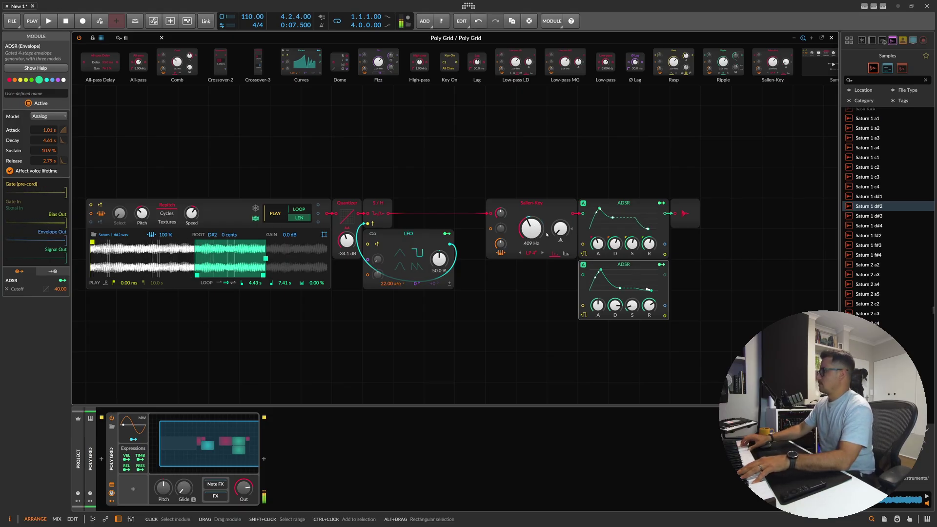
left_click_drag(597, 305, 641, 308)
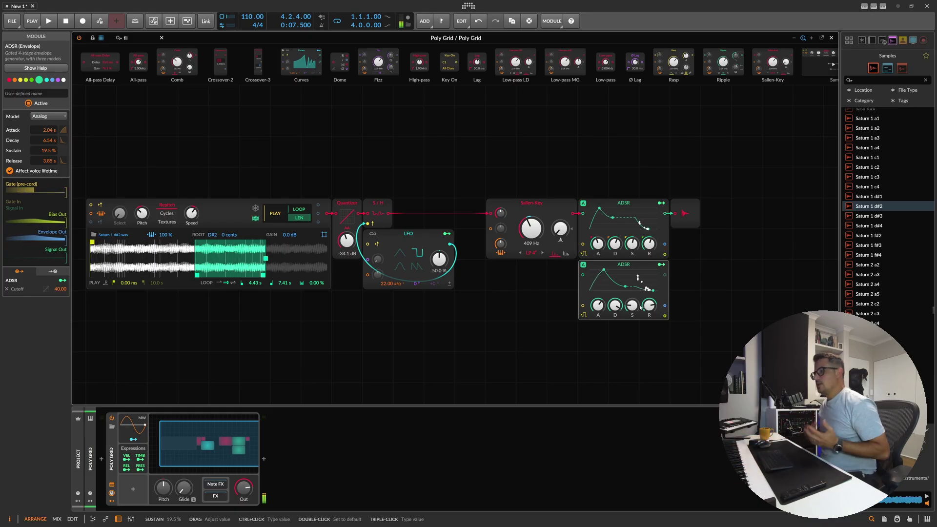
Insert a Raum reverb into the FX chain with its Mix at 28.0 %
double_click(266, 464)
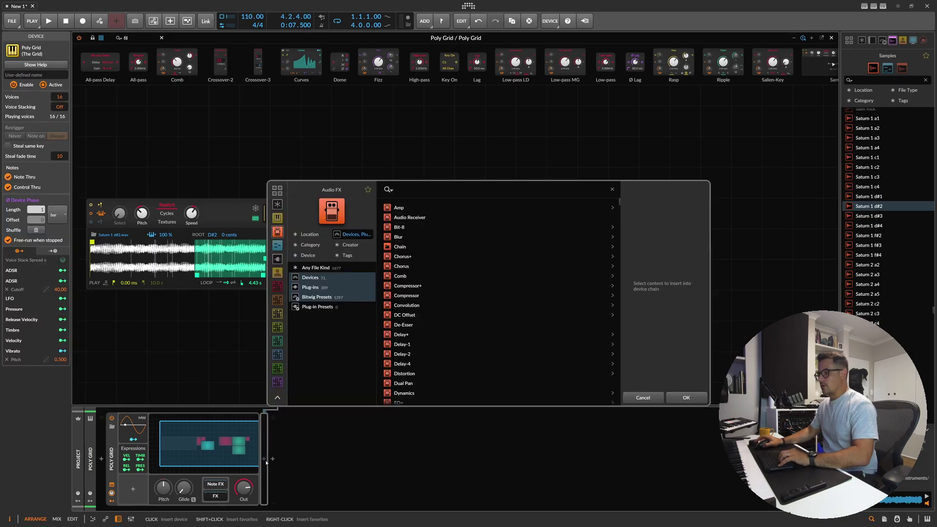
type("raum")
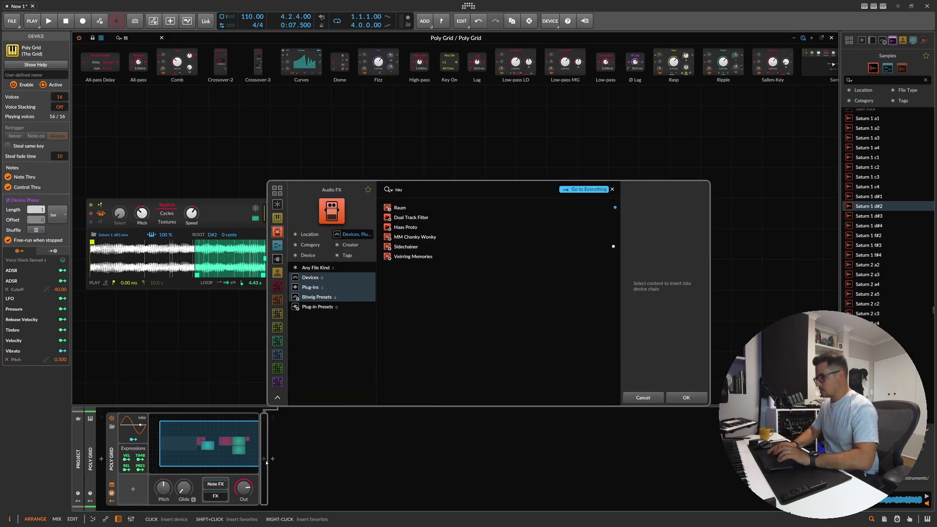
key("Return")
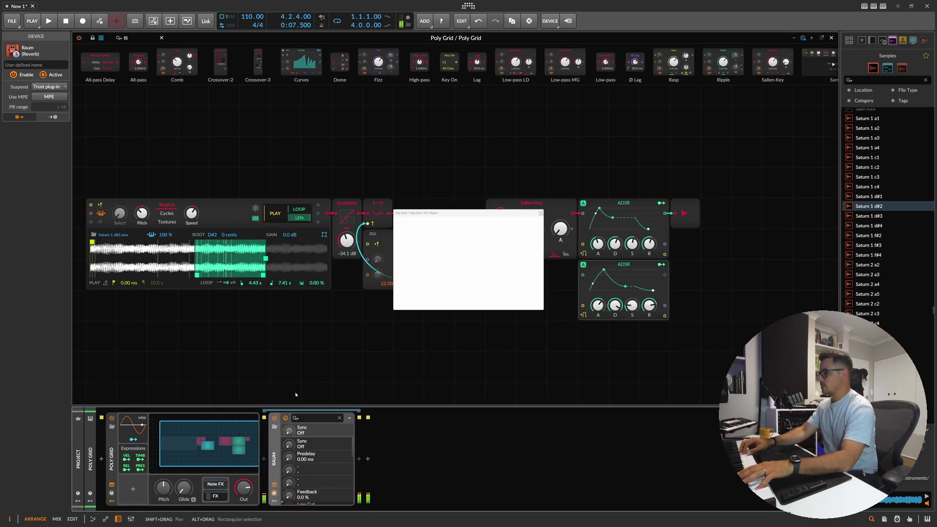
left_click(469, 267)
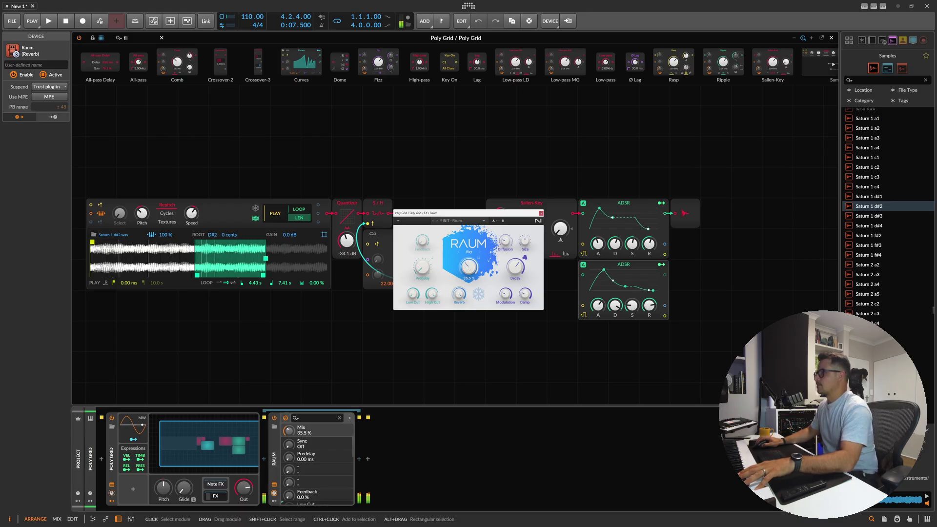
mouse_move(474, 270)
left_mouse_down()
mouse_move(457, 279)
mouse_move(470, 268)
left_mouse_up()
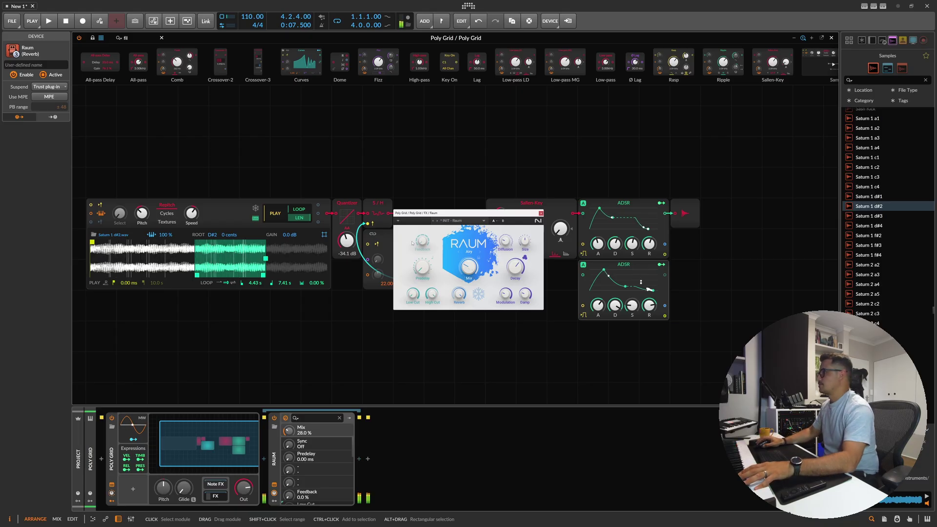
Duplicate the sampler, Quantizer, S/H and LFO modules below the originals
left_click(375, 136)
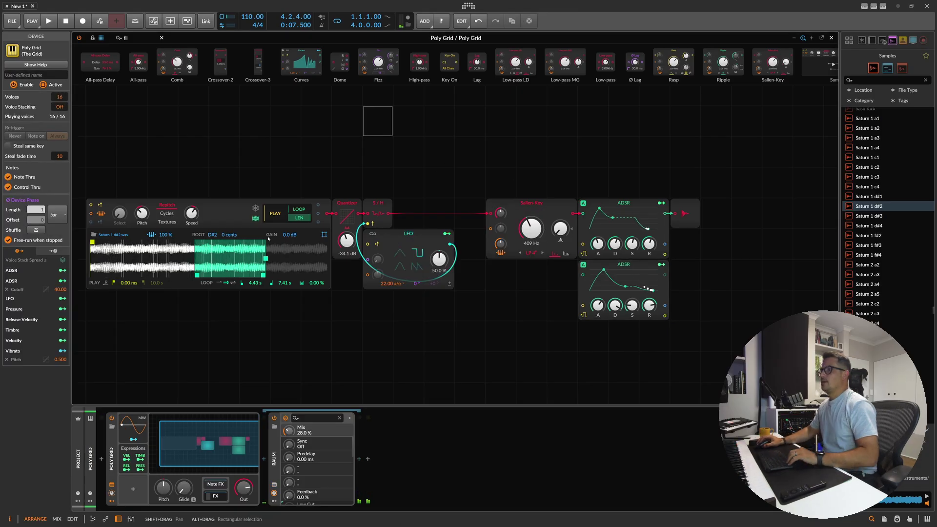
key("minus")
scroll(337, 318, "down", 3)
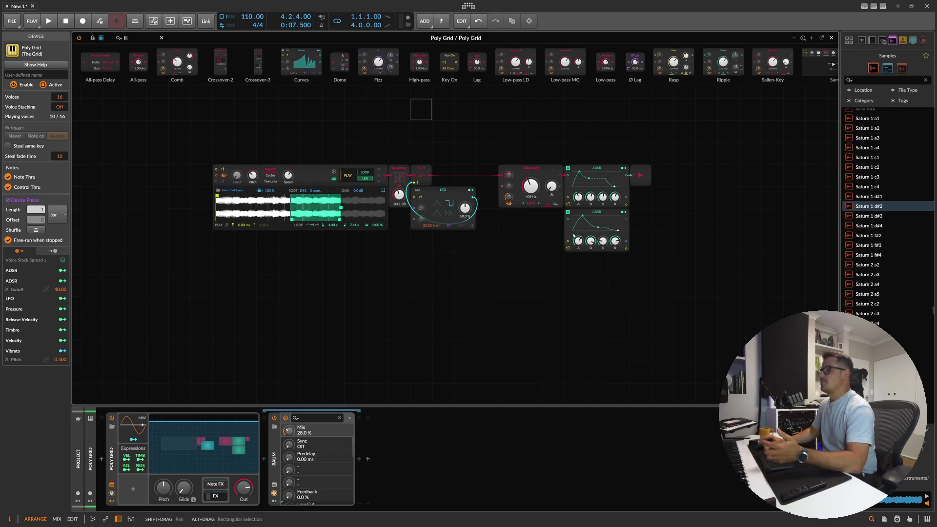
left_click(421, 262)
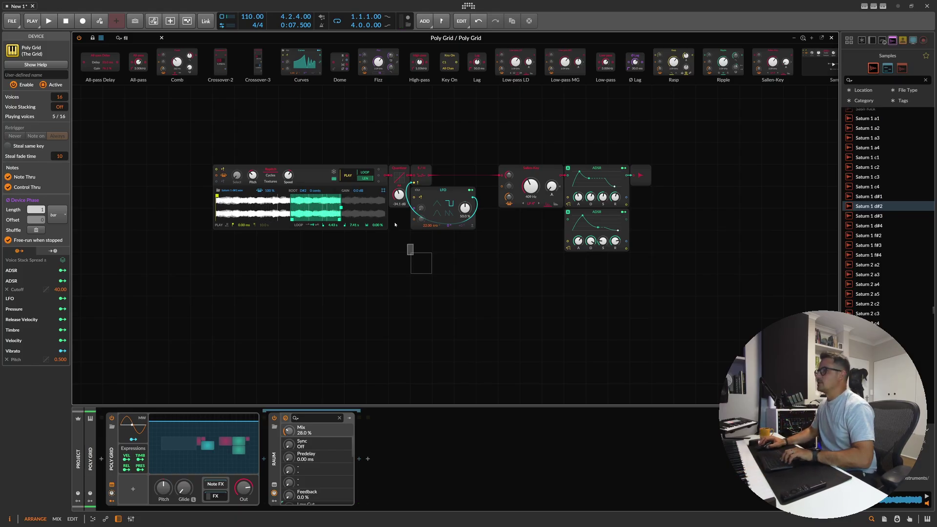
left_click_drag(199, 158, 434, 264)
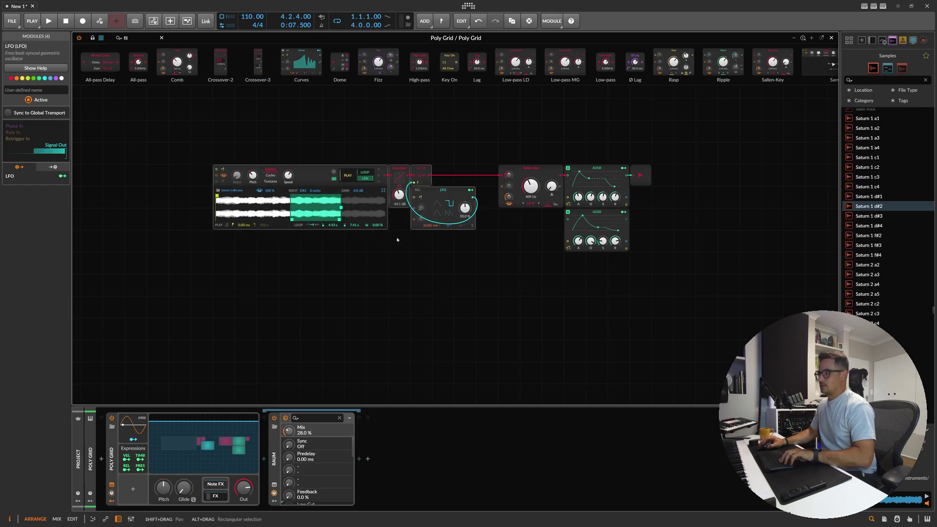
key("ctrl+d")
left_click(531, 307)
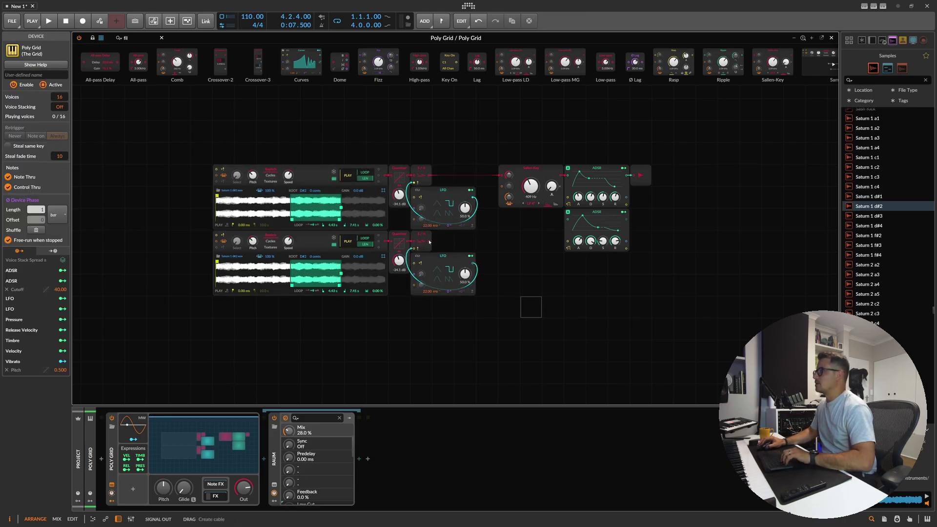
Cable the lower S/H output into the Sallen-Key filter through a mixer
left_click_drag(430, 242, 503, 176)
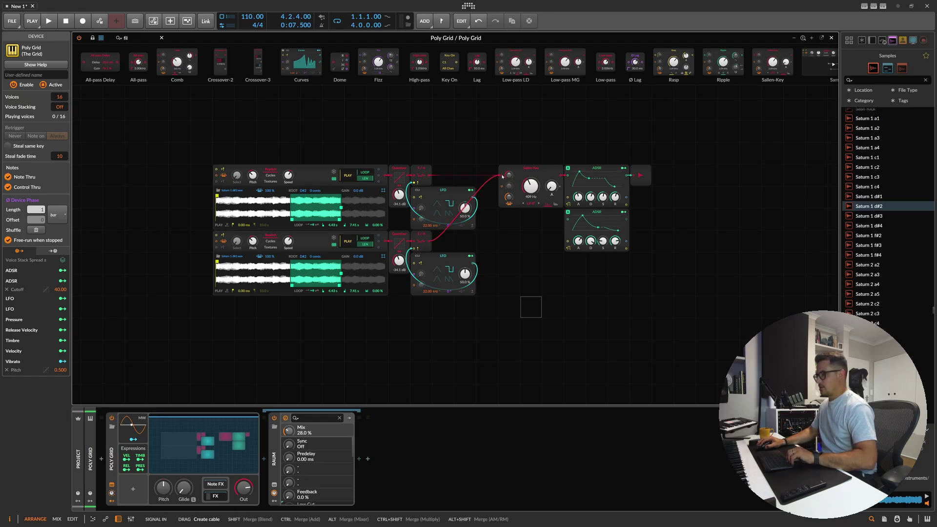
left_click_drag(503, 176, 503, 178)
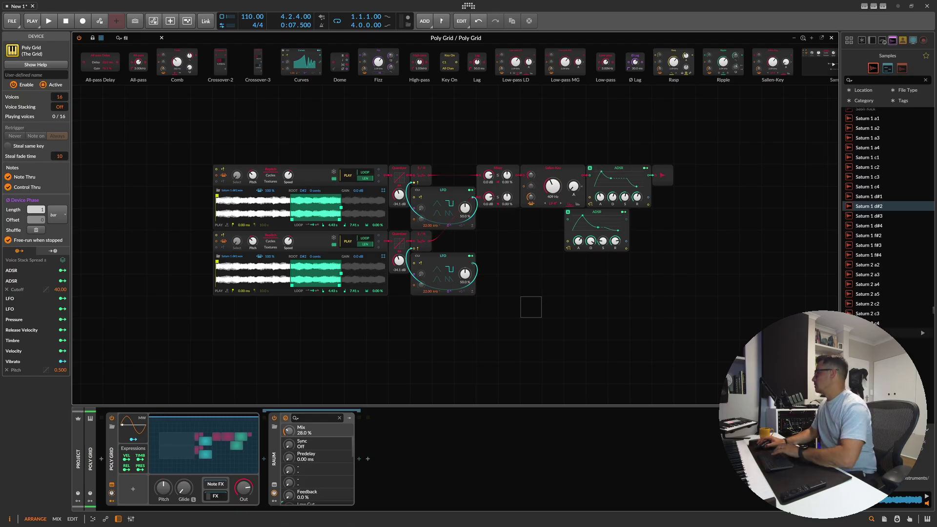
scroll(888, 312, "down", 6)
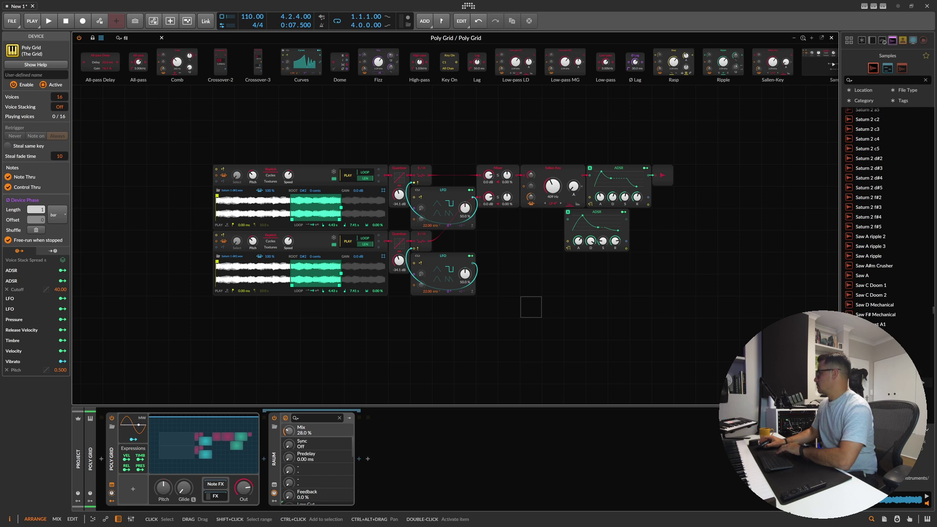
Load Saw Lead A2 into the lower sampler, loop start 714 ms, loop 4.33 s long
scroll(879, 264, "down", 6)
left_click(872, 257)
left_click_drag(873, 256, 300, 271)
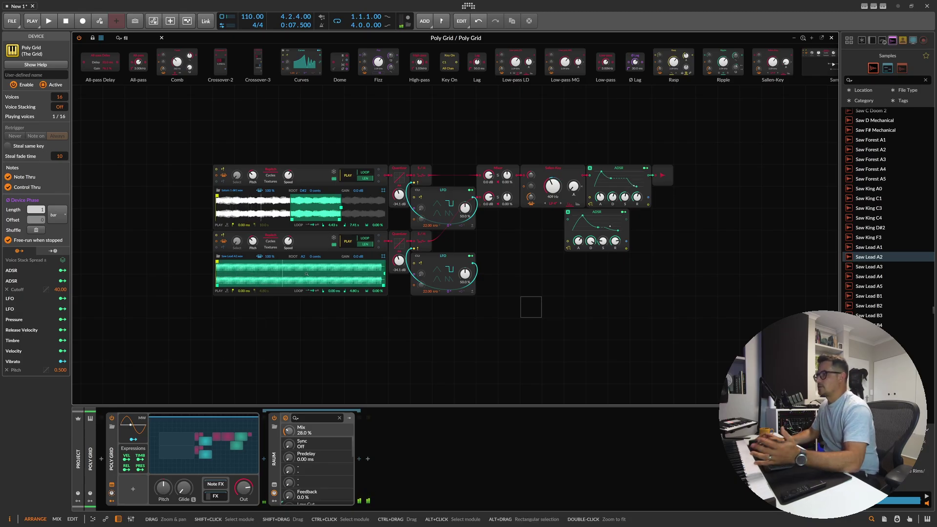
left_click_drag(217, 286, 241, 286)
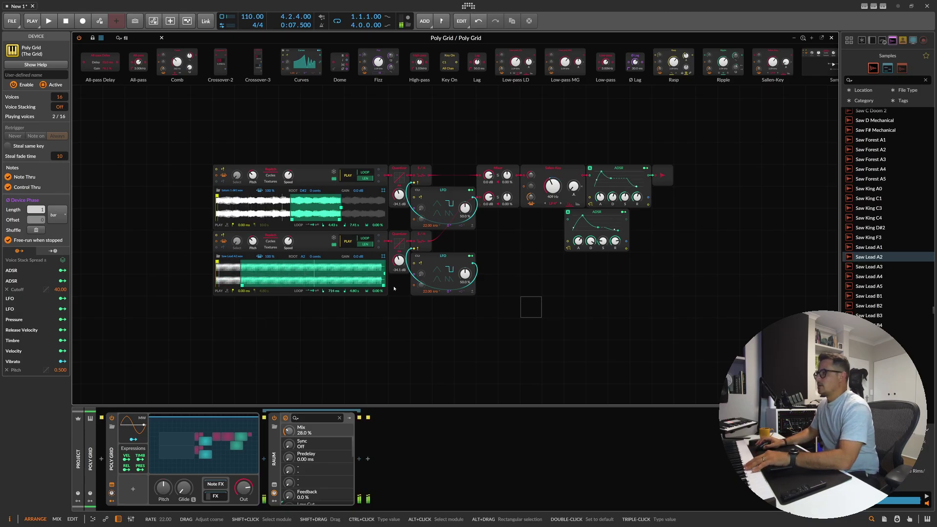
left_click_drag(383, 284, 369, 282)
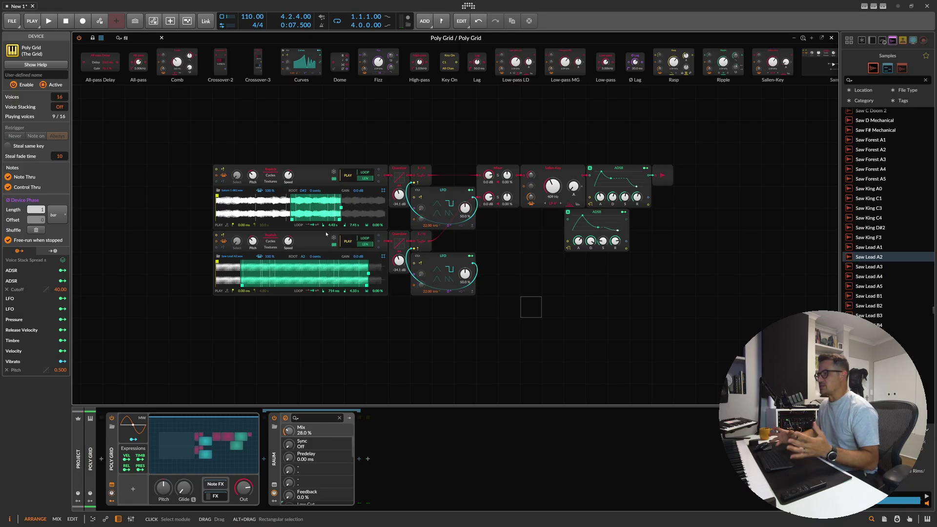
Duplicate the lower LFO, sync its rate to a note value, and map it to the sampler's Speed
left_click(459, 274)
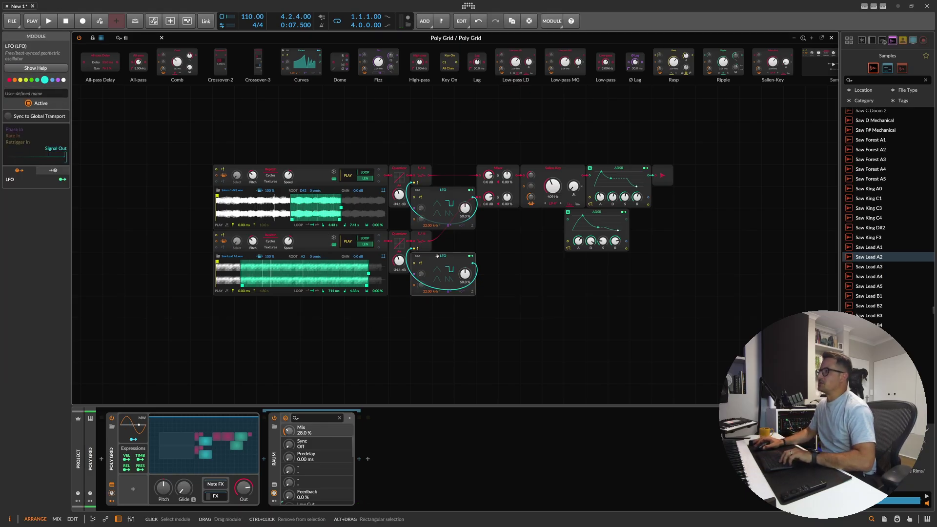
key("ctrl+d")
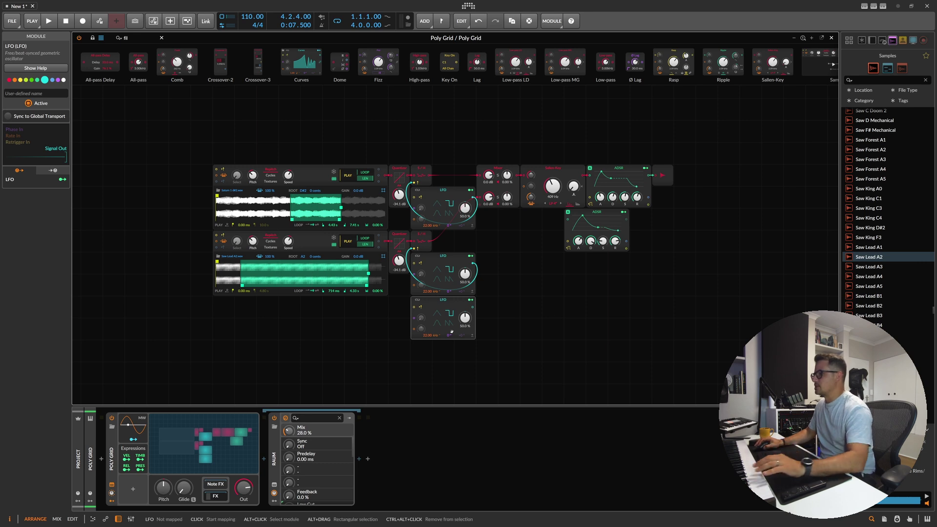
left_click(428, 336)
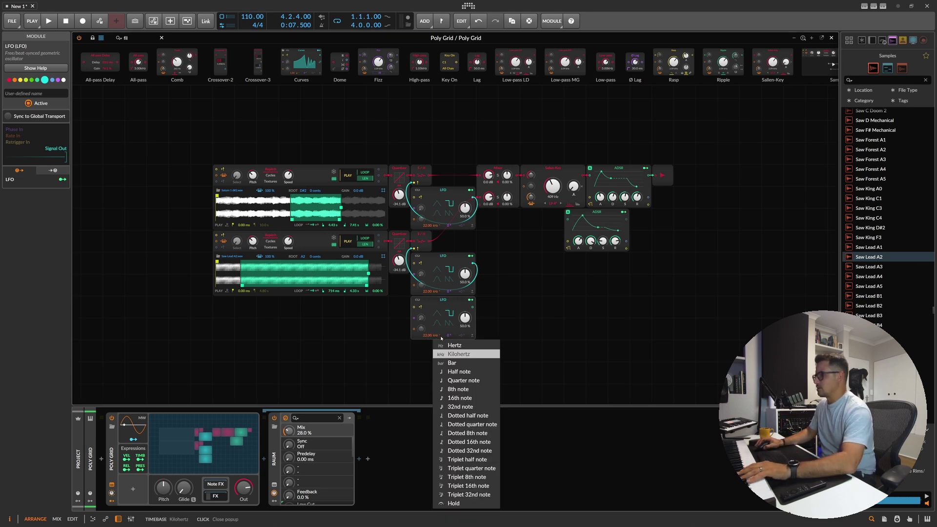
left_click(460, 399)
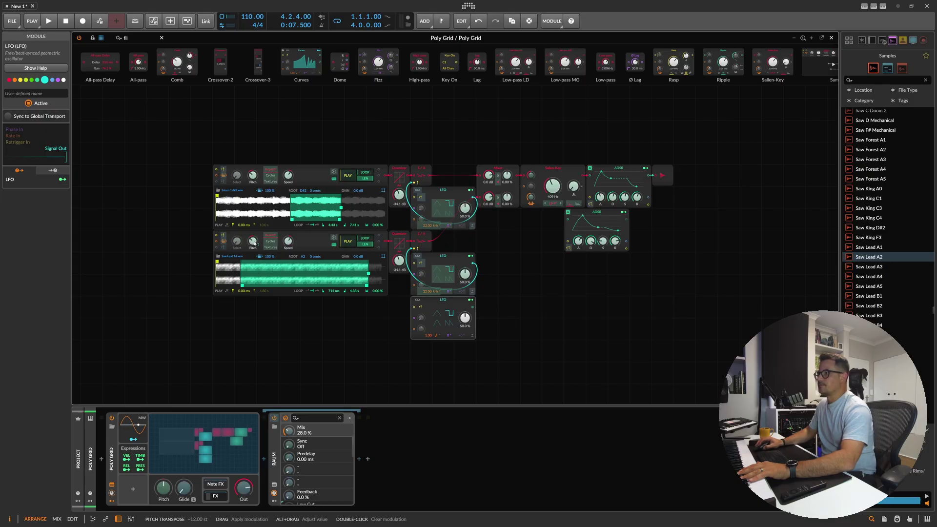
left_click_drag(288, 241, 288, 238)
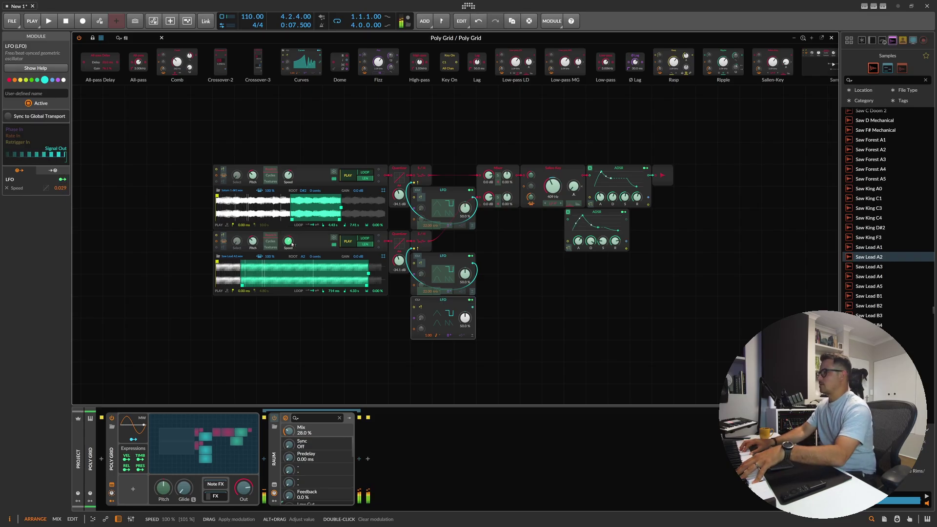
scroll(326, 297, "right", 3)
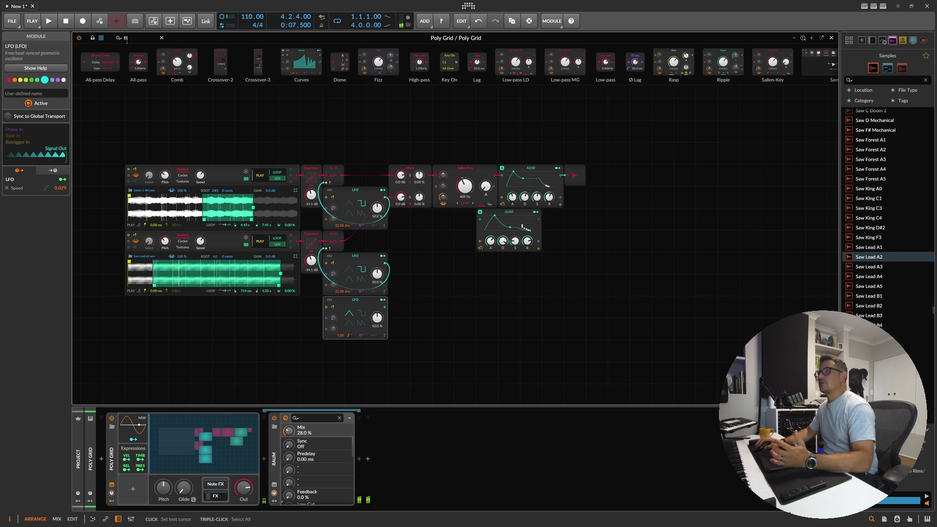
Search for 'cho' and add a Chorus+ module to the grid
key("ctrl+f")
type("phas")
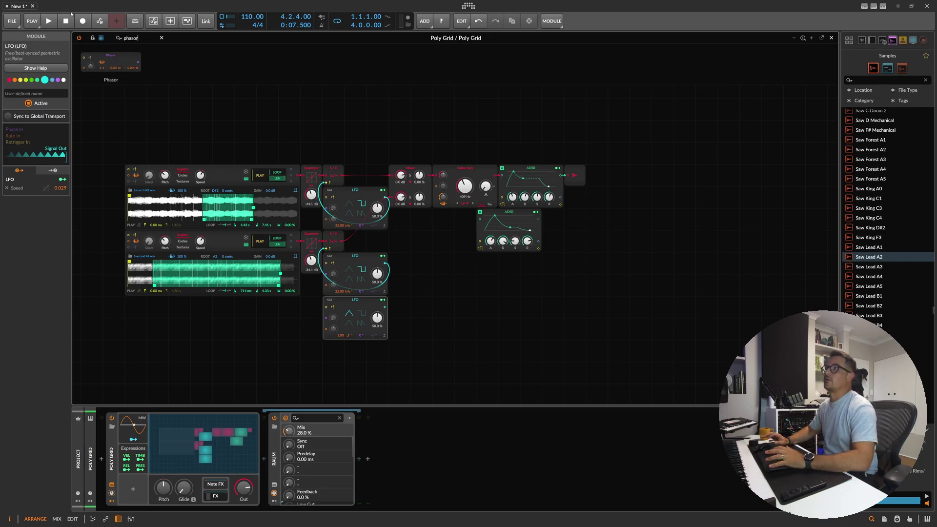
triple_click(145, 40)
type("cho")
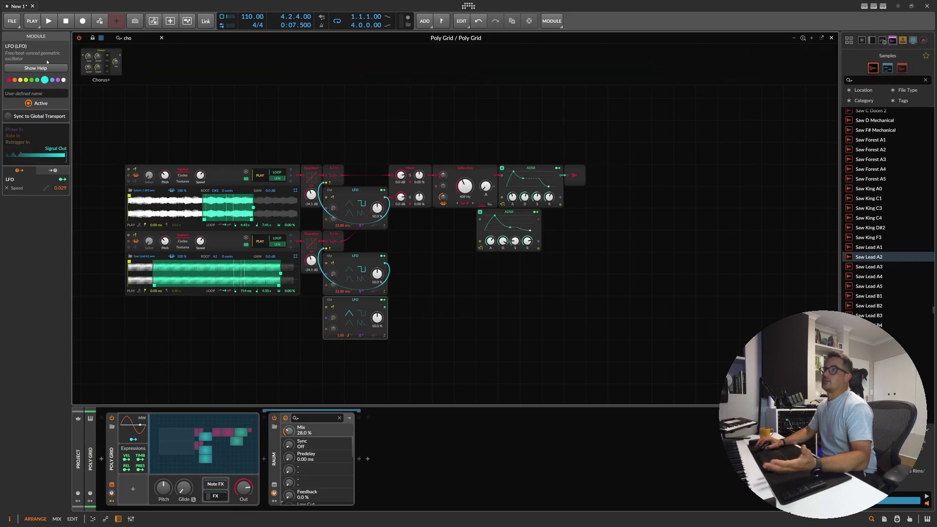
left_click_drag(101, 61, 393, 241)
Route the lower S/H signal through Chorus+ and set its Mix to 48.3 %
left_click_drag(451, 241, 388, 199)
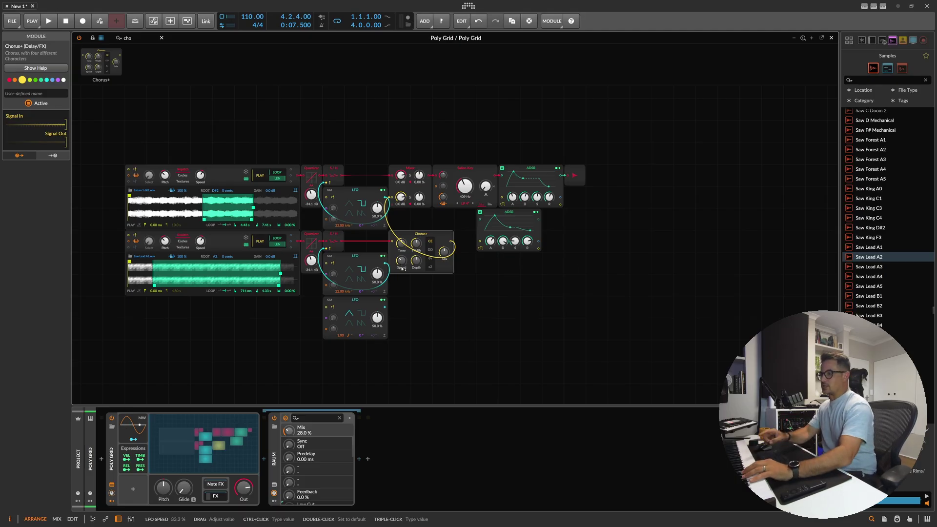
left_click(486, 324)
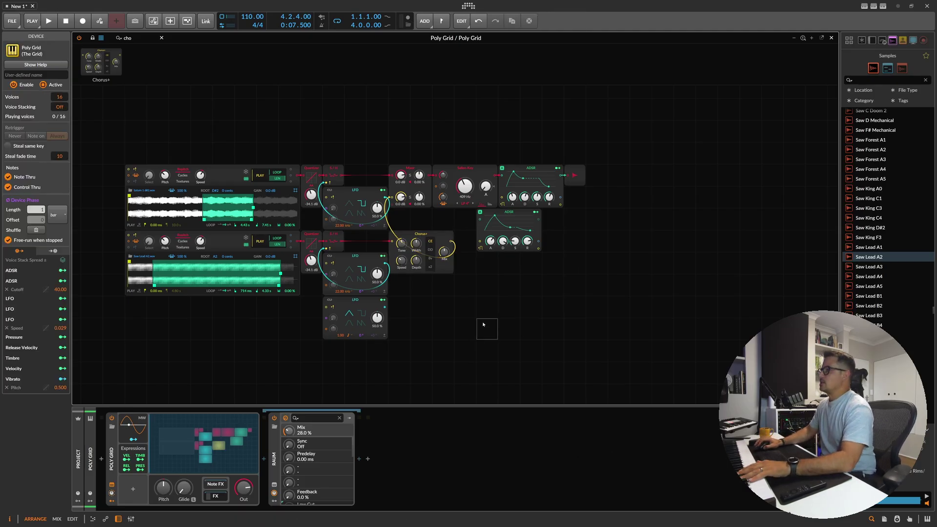
left_click(450, 270)
left_click_drag(443, 251, 444, 249)
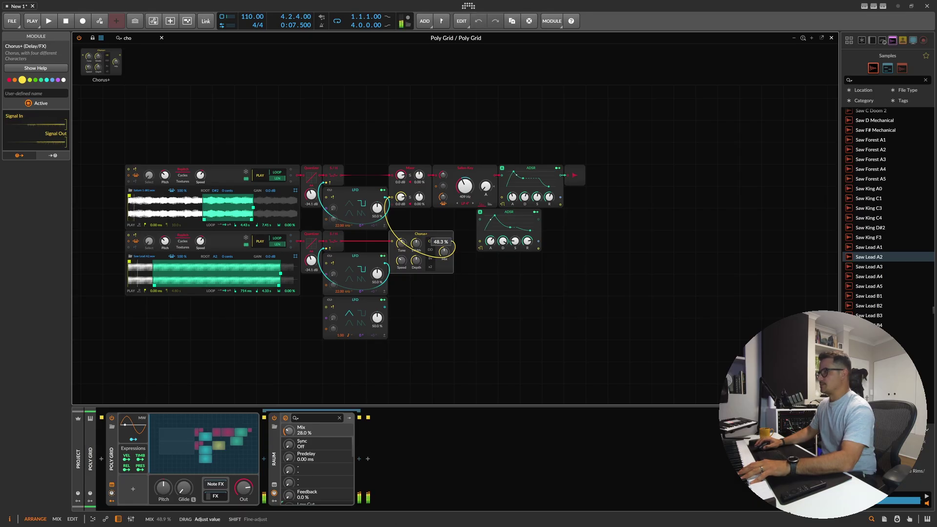